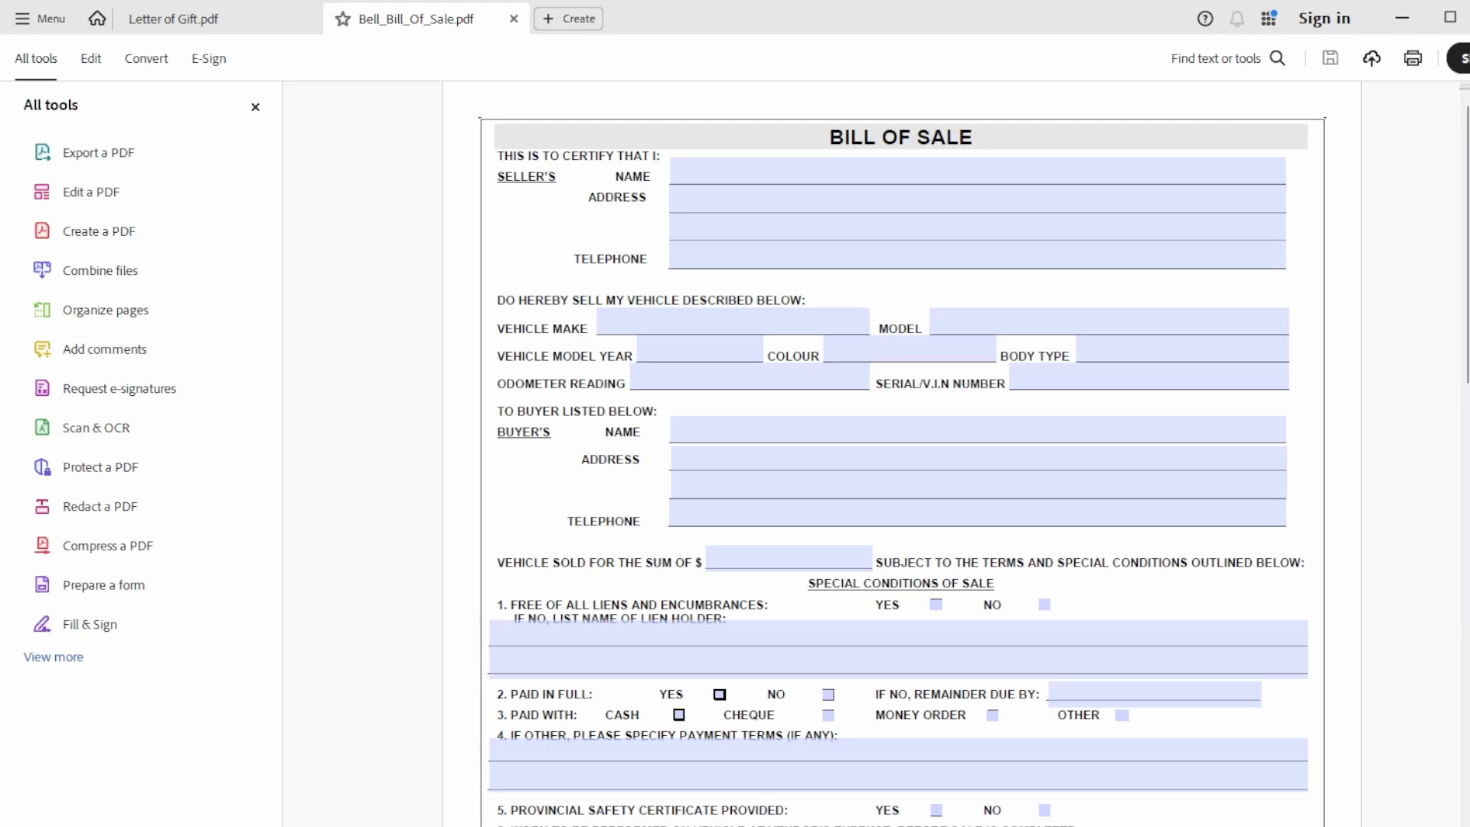
# Open Bell_Bill_Of_Sale.pdf for form preparation and examine how its text fields and the $Check_Liens checkbox are named.
pyautogui.click(96, 586)
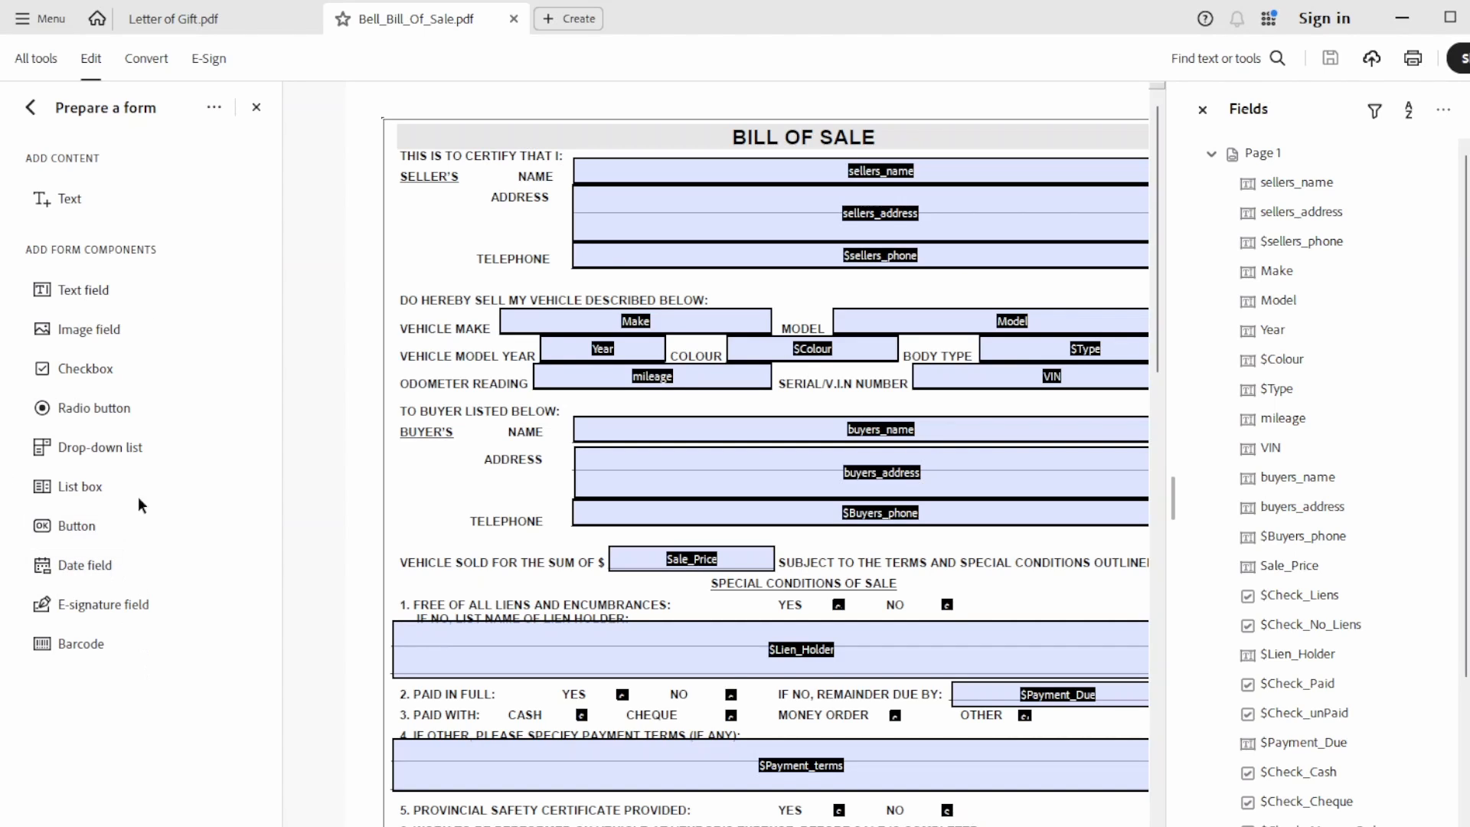
pyautogui.click(929, 201)
pyautogui.click(856, 520)
pyautogui.click(930, 176)
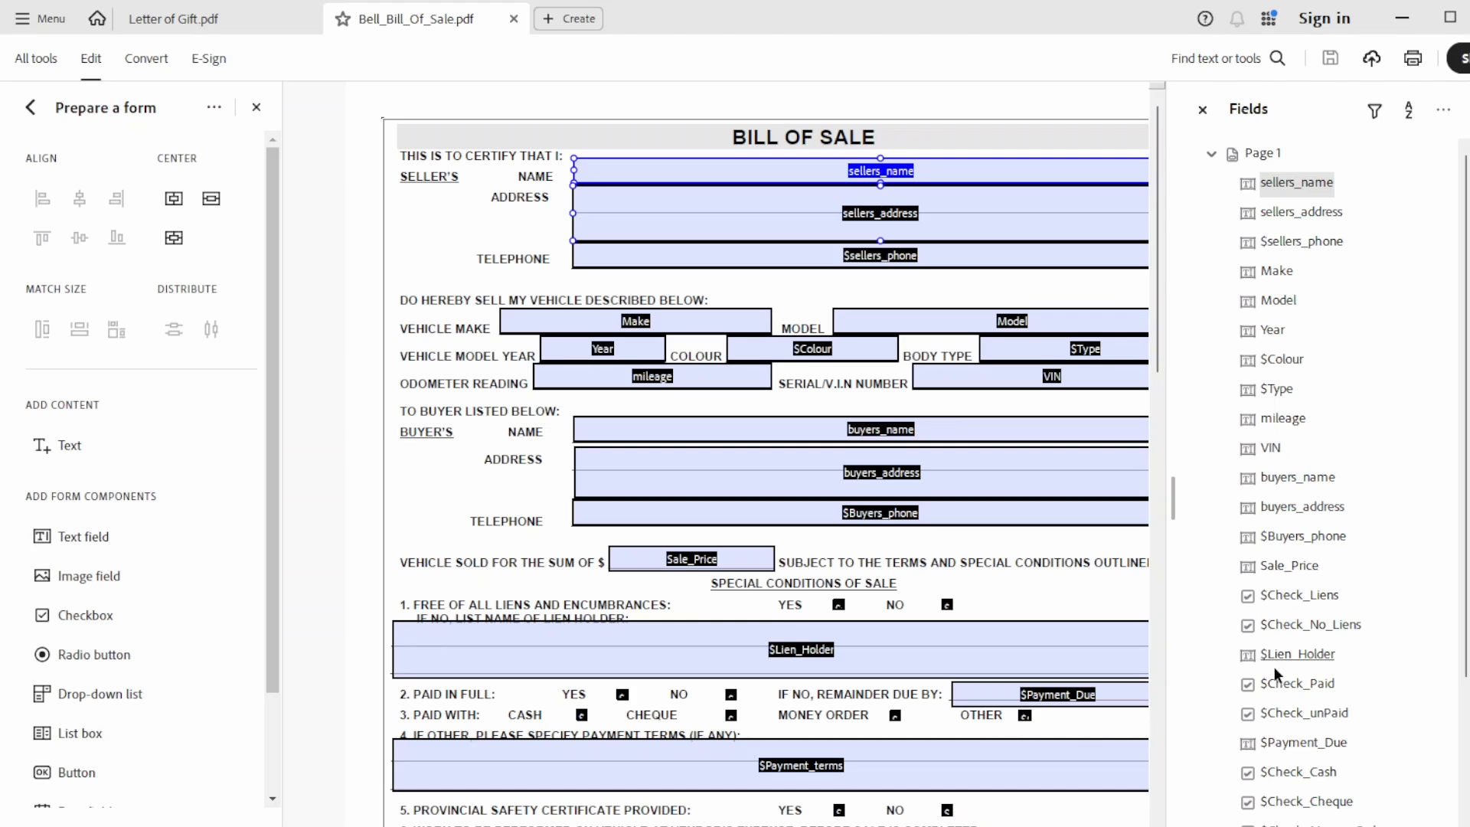
pyautogui.click(1300, 595)
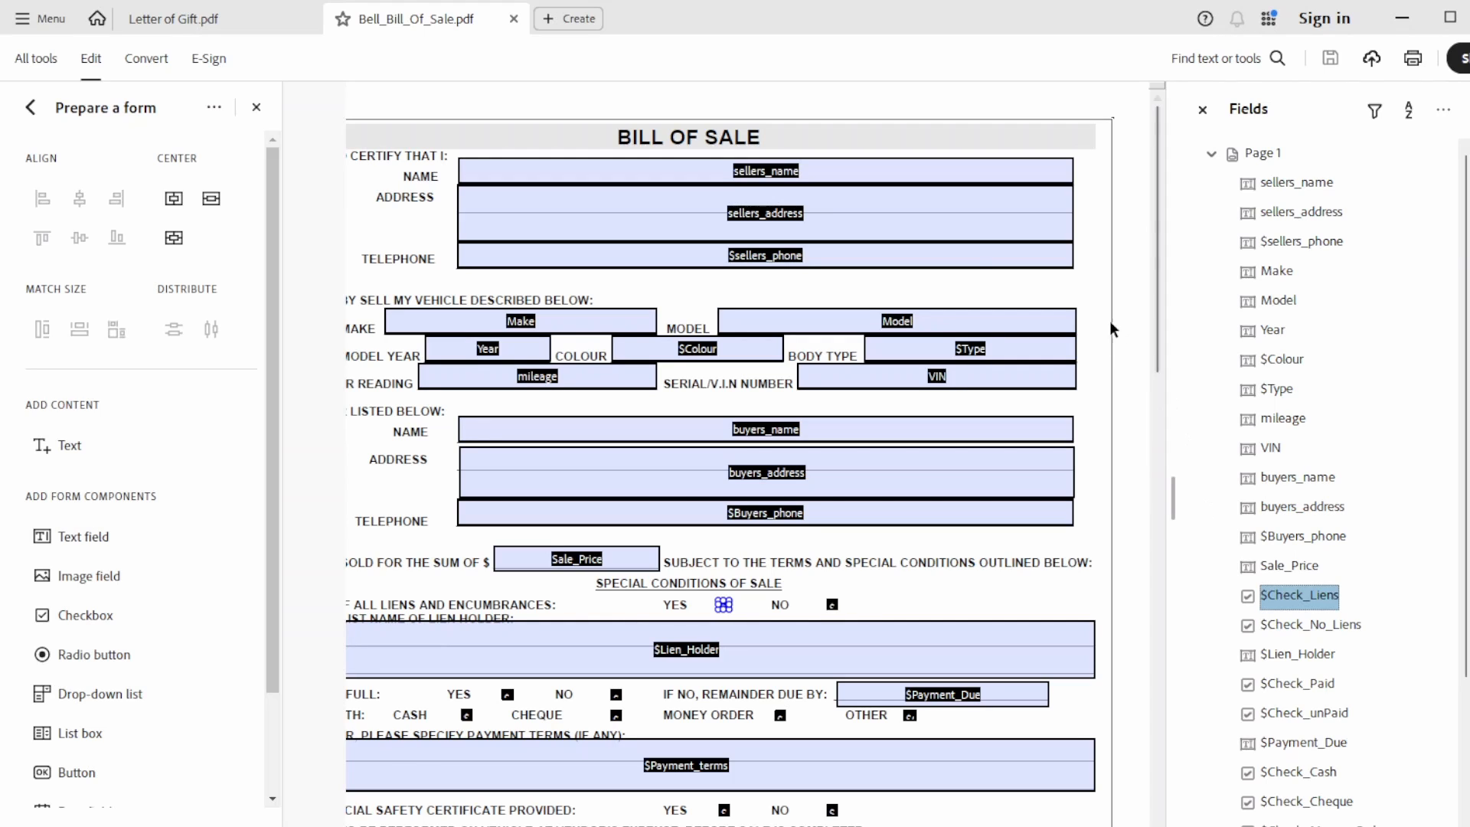
# Switch to Letter of Gift.pdf and create a form from it with auto-detected fields.
pyautogui.click(212, 23)
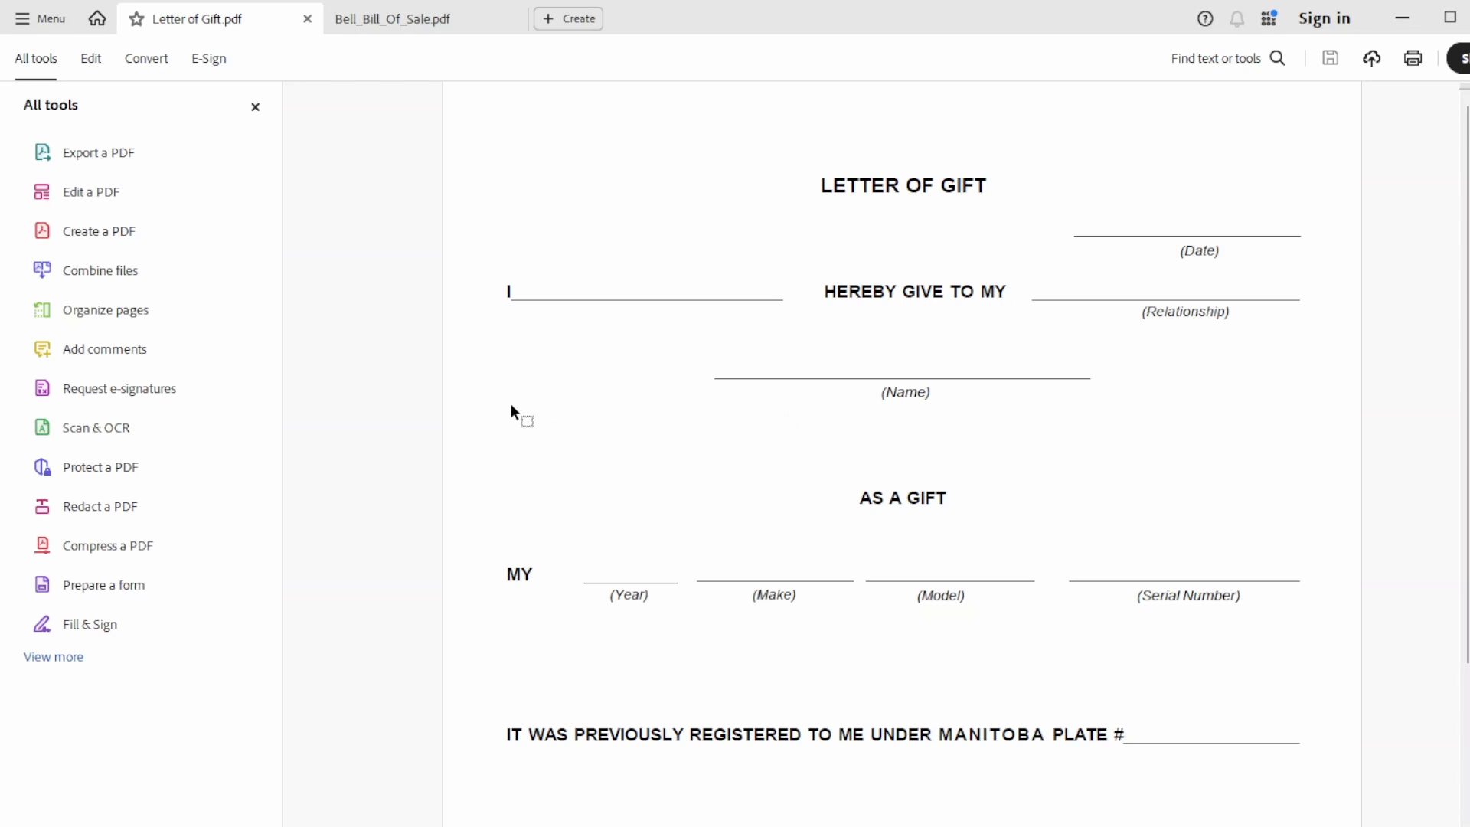
pyautogui.click(119, 585)
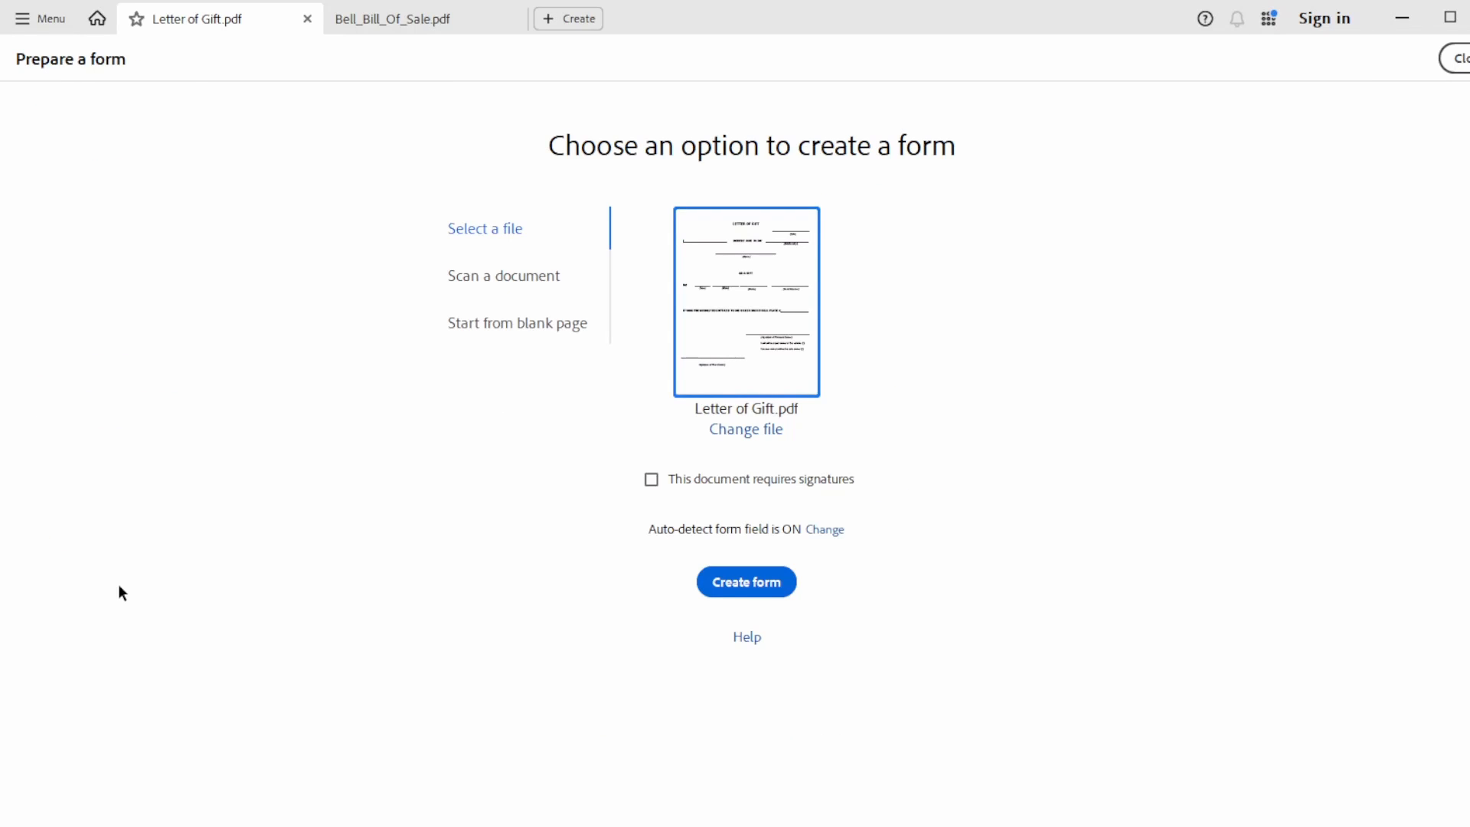
pyautogui.click(759, 582)
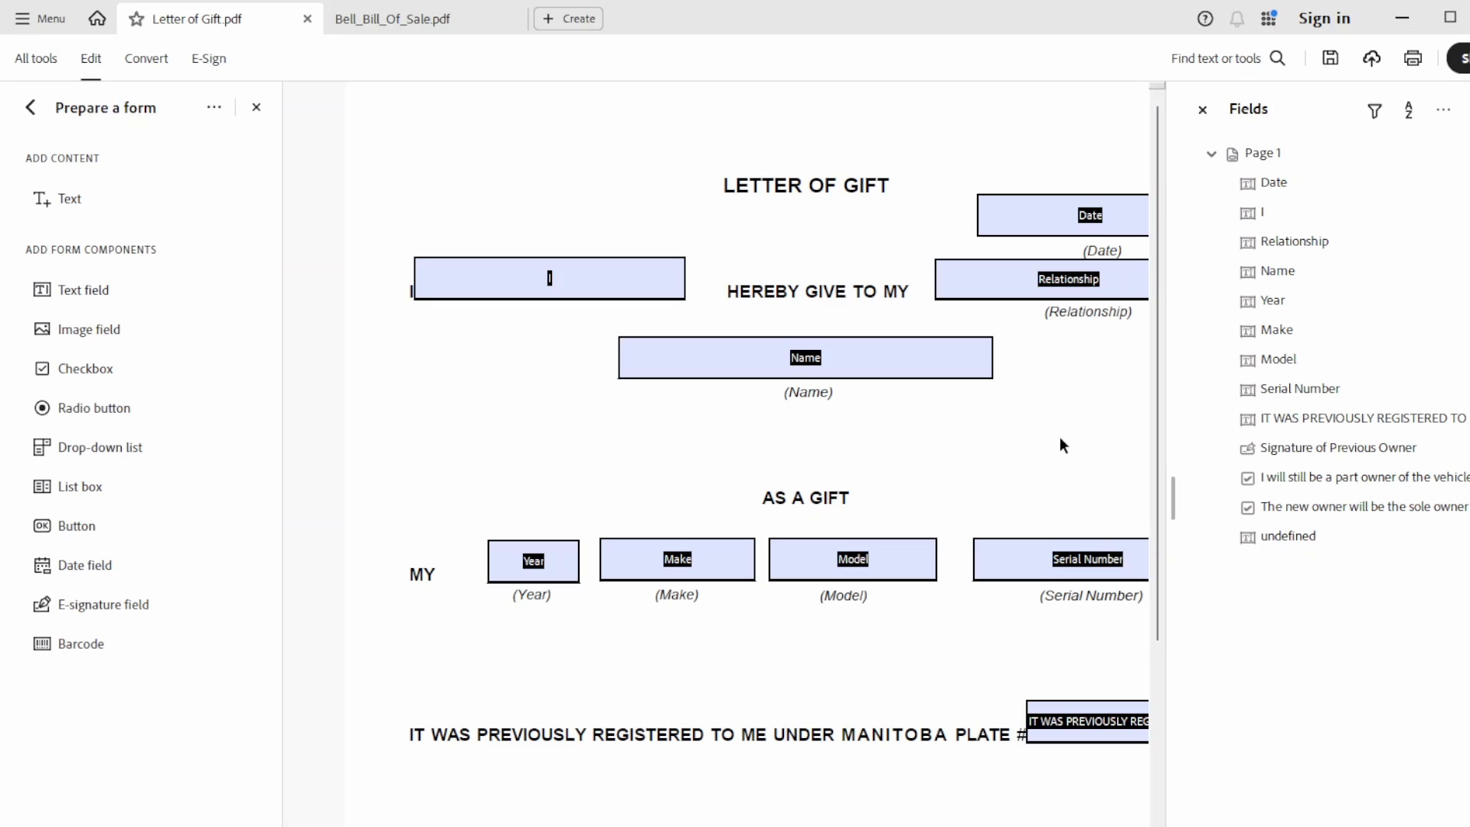
# Rename the undefined text field above Signature of New Owner to $Signature.
pyautogui.click(1288, 536)
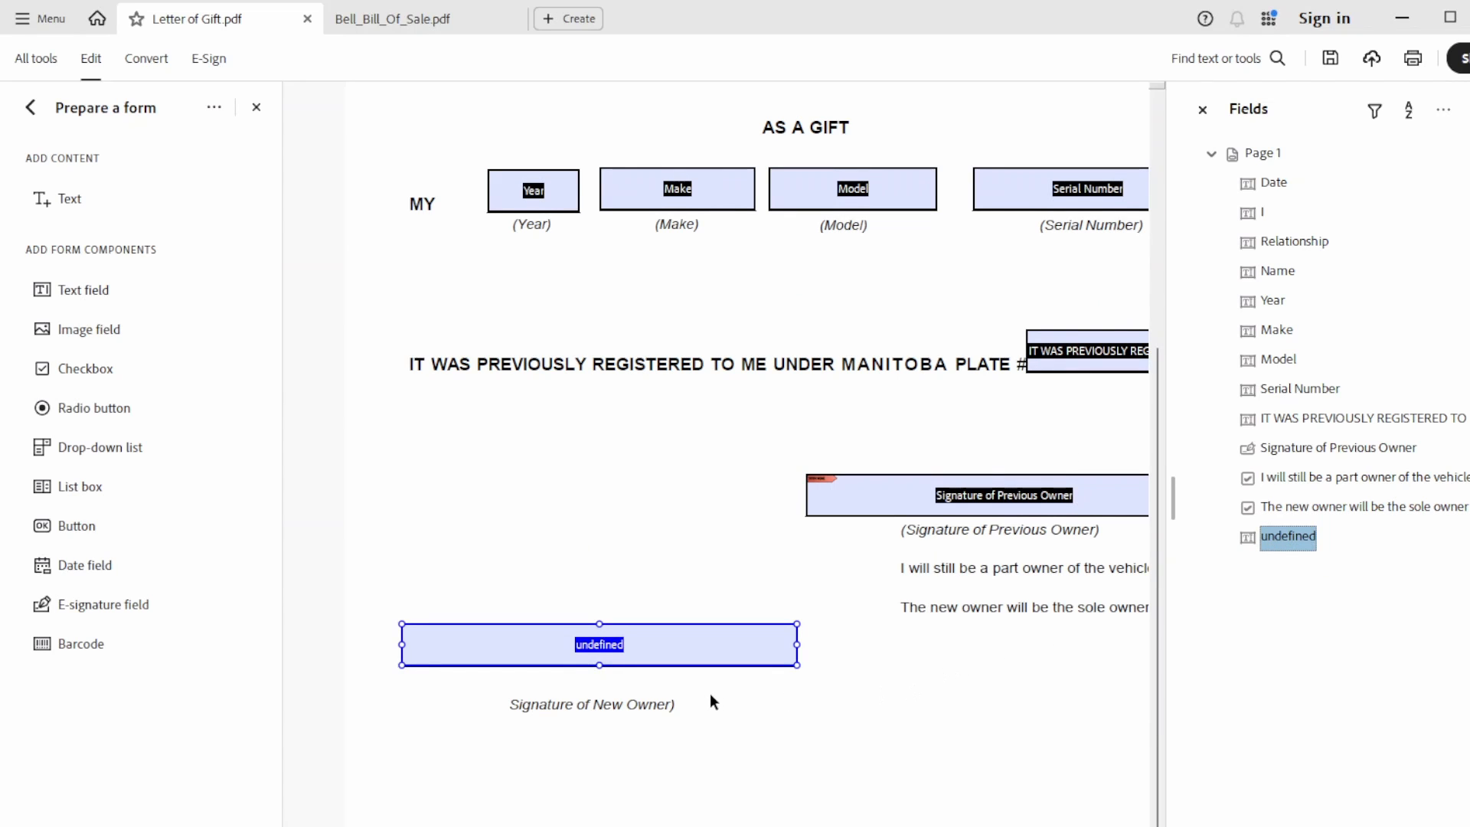
pyautogui.click(1301, 541)
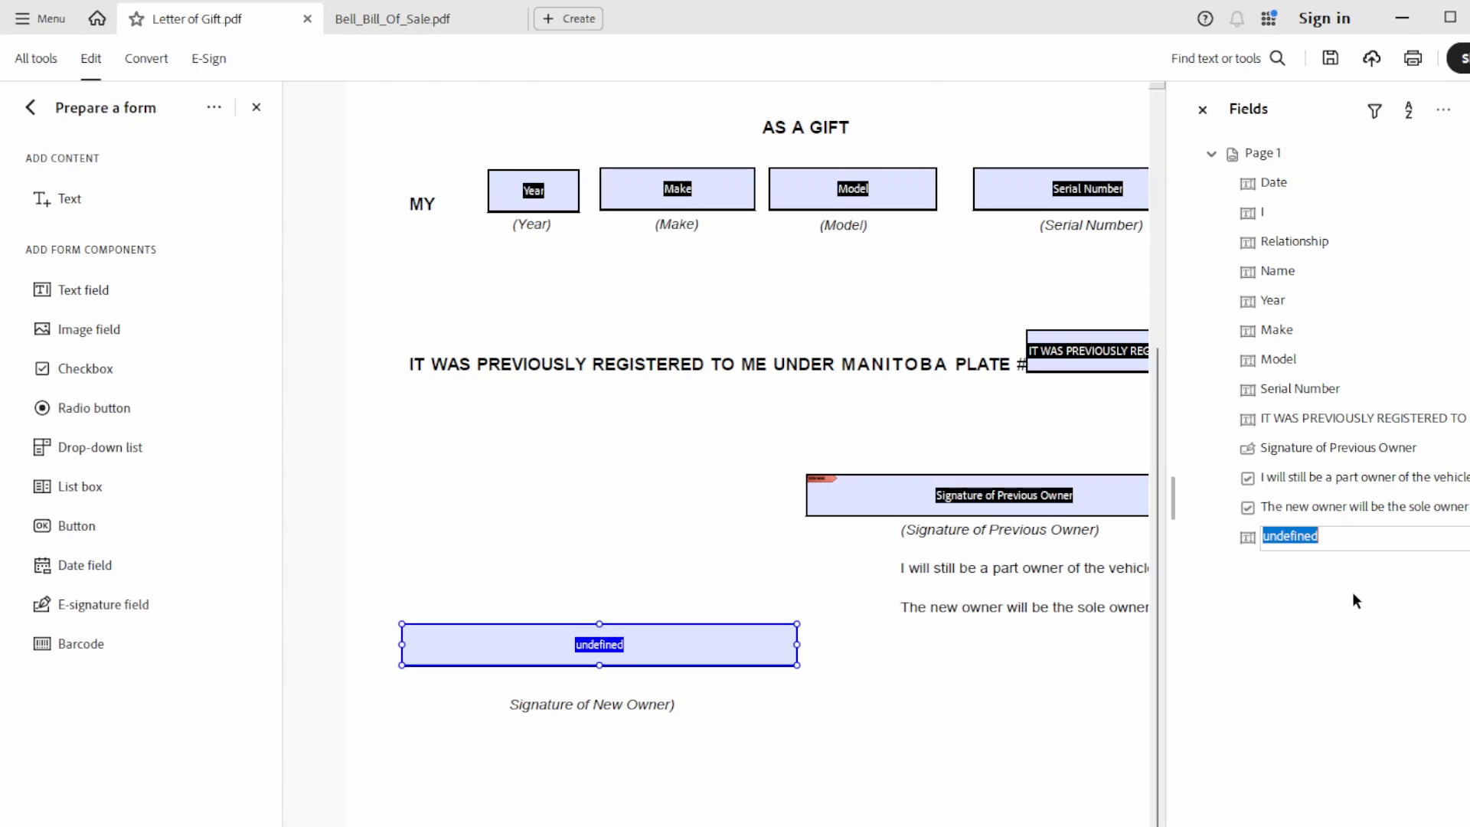
pyautogui.write('Sin')
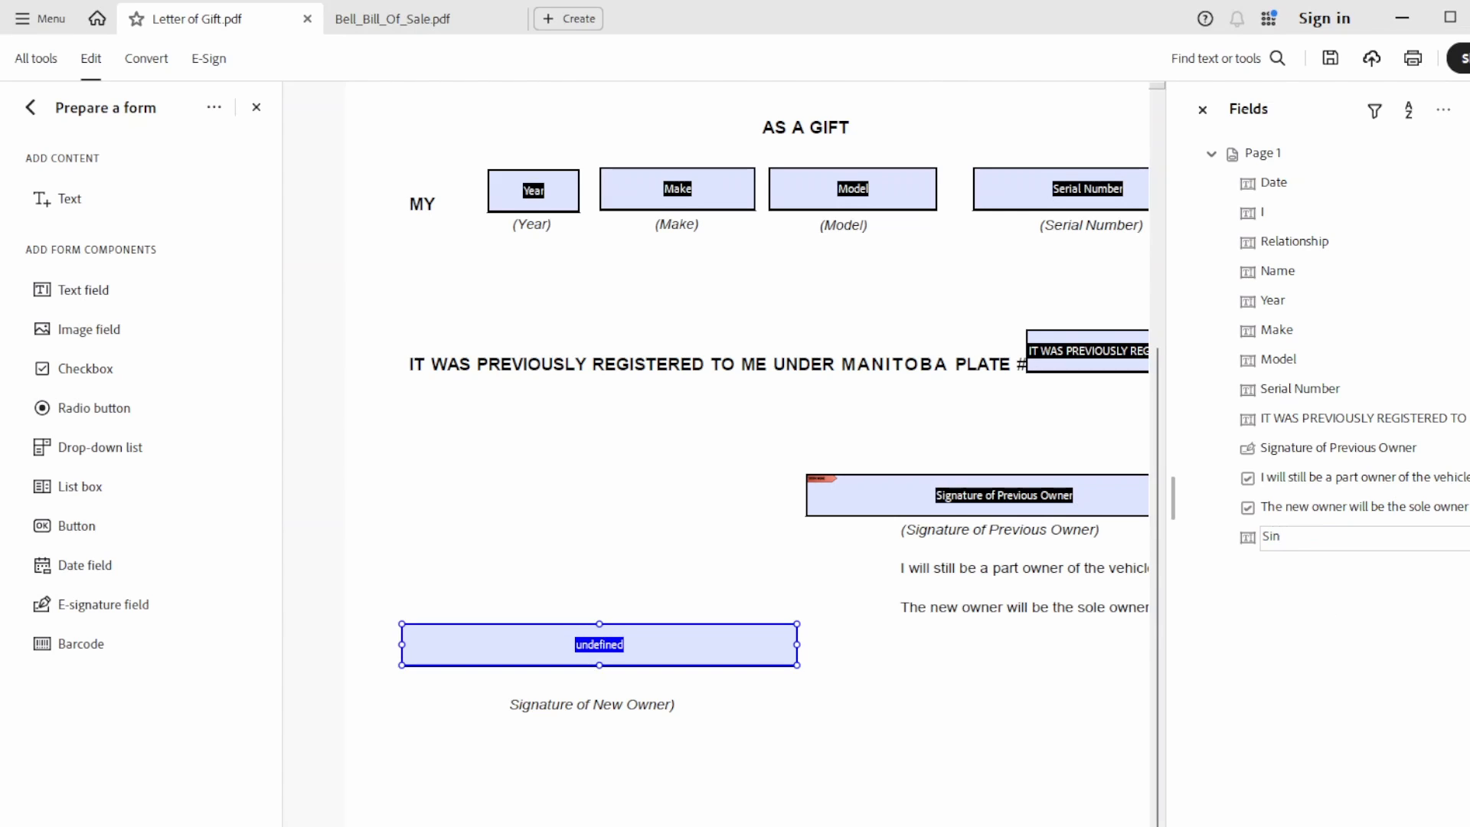
pyautogui.write('g')
pyautogui.press('BackSpace')
pyautogui.press('BackSpace')
pyautogui.write('gnature')
pyautogui.click(1263, 539)
pyautogui.write('$')
pyautogui.click(1105, 672)
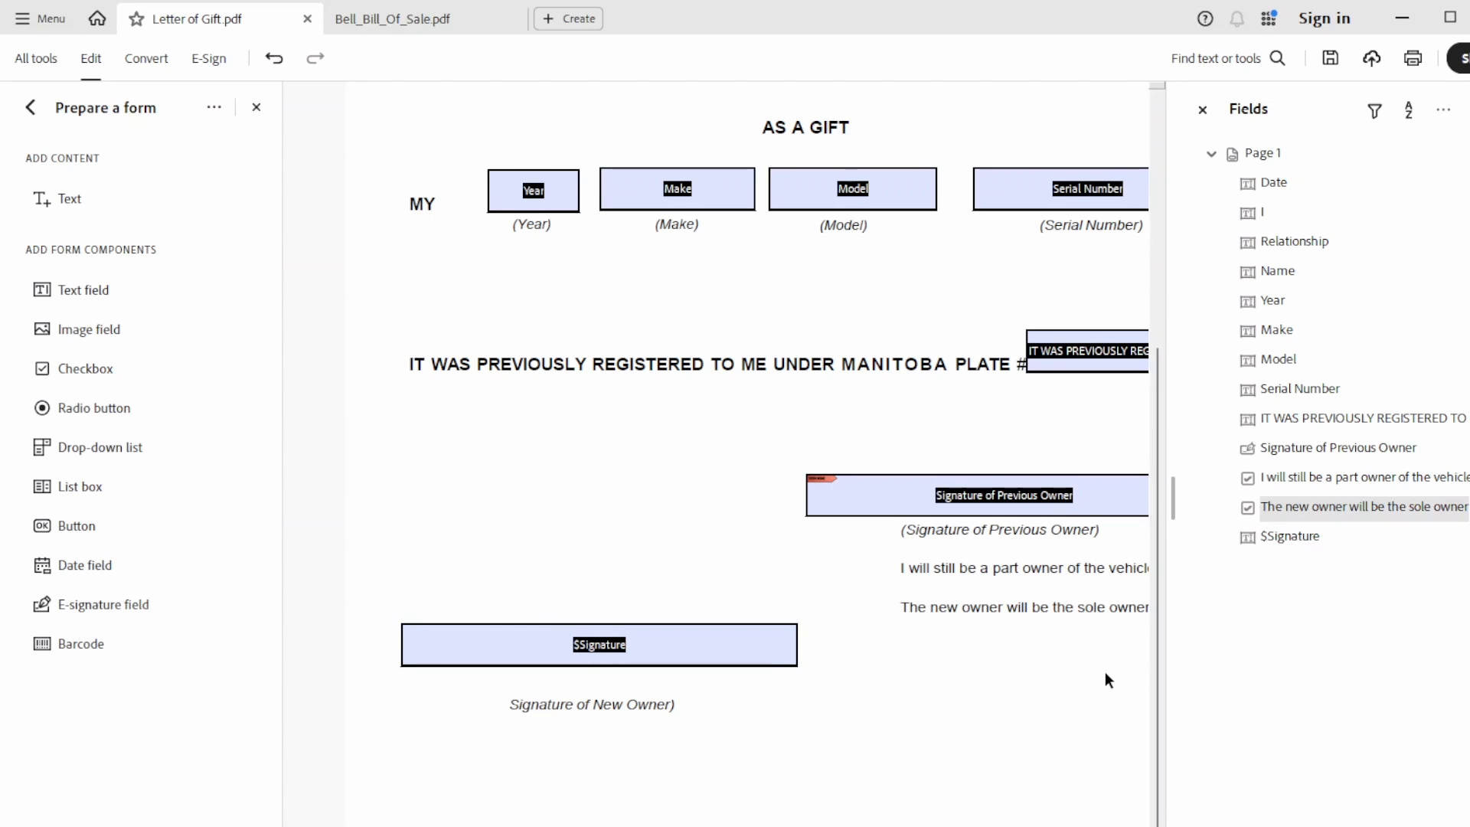
# Prefix the previous owner's signature field name with a dollar sign, making it $Signature of Previous Owner.
pyautogui.click(998, 506)
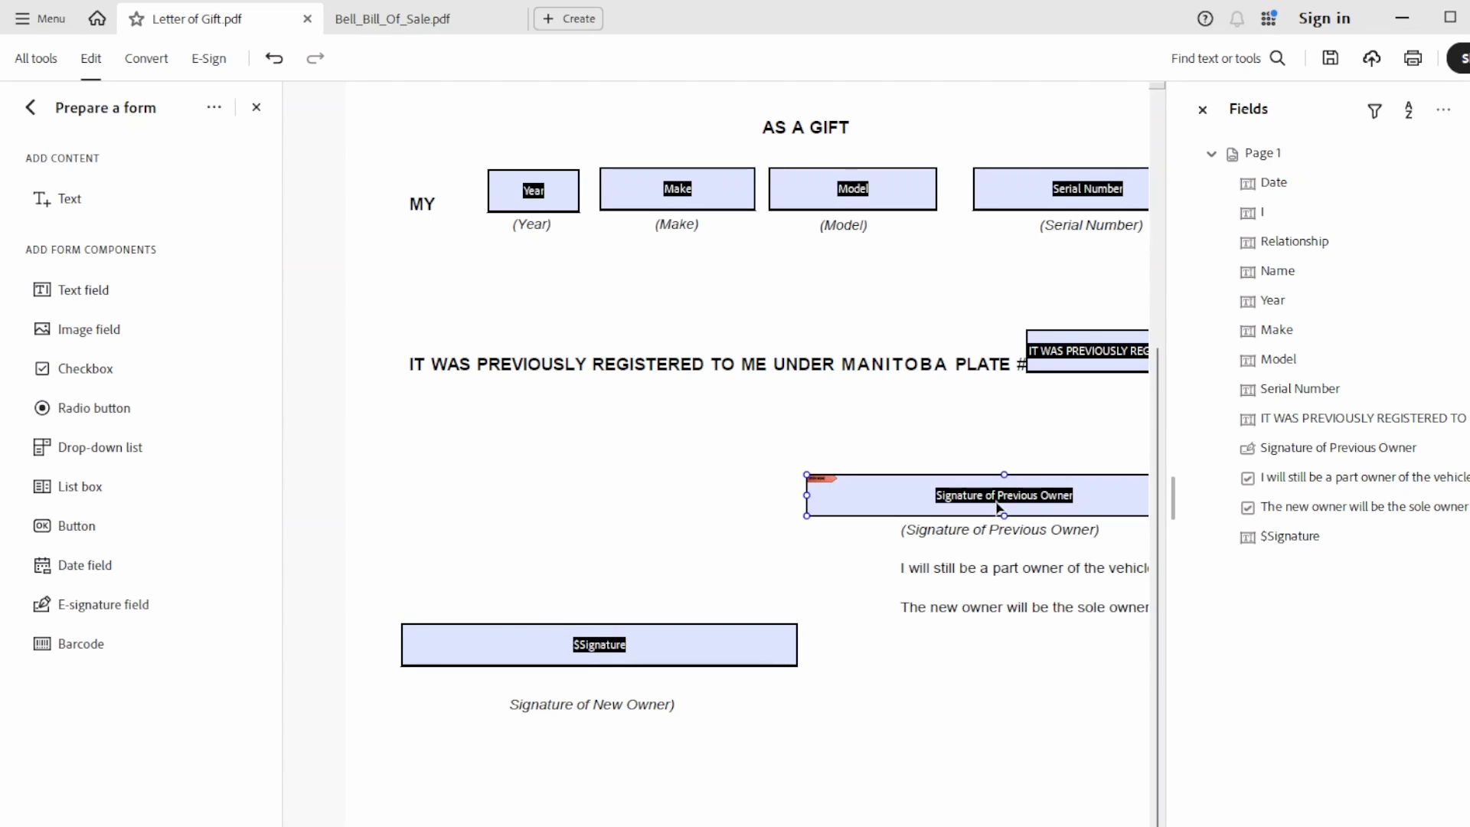
pyautogui.click(1269, 452)
pyautogui.click(1267, 451)
pyautogui.click(1263, 451)
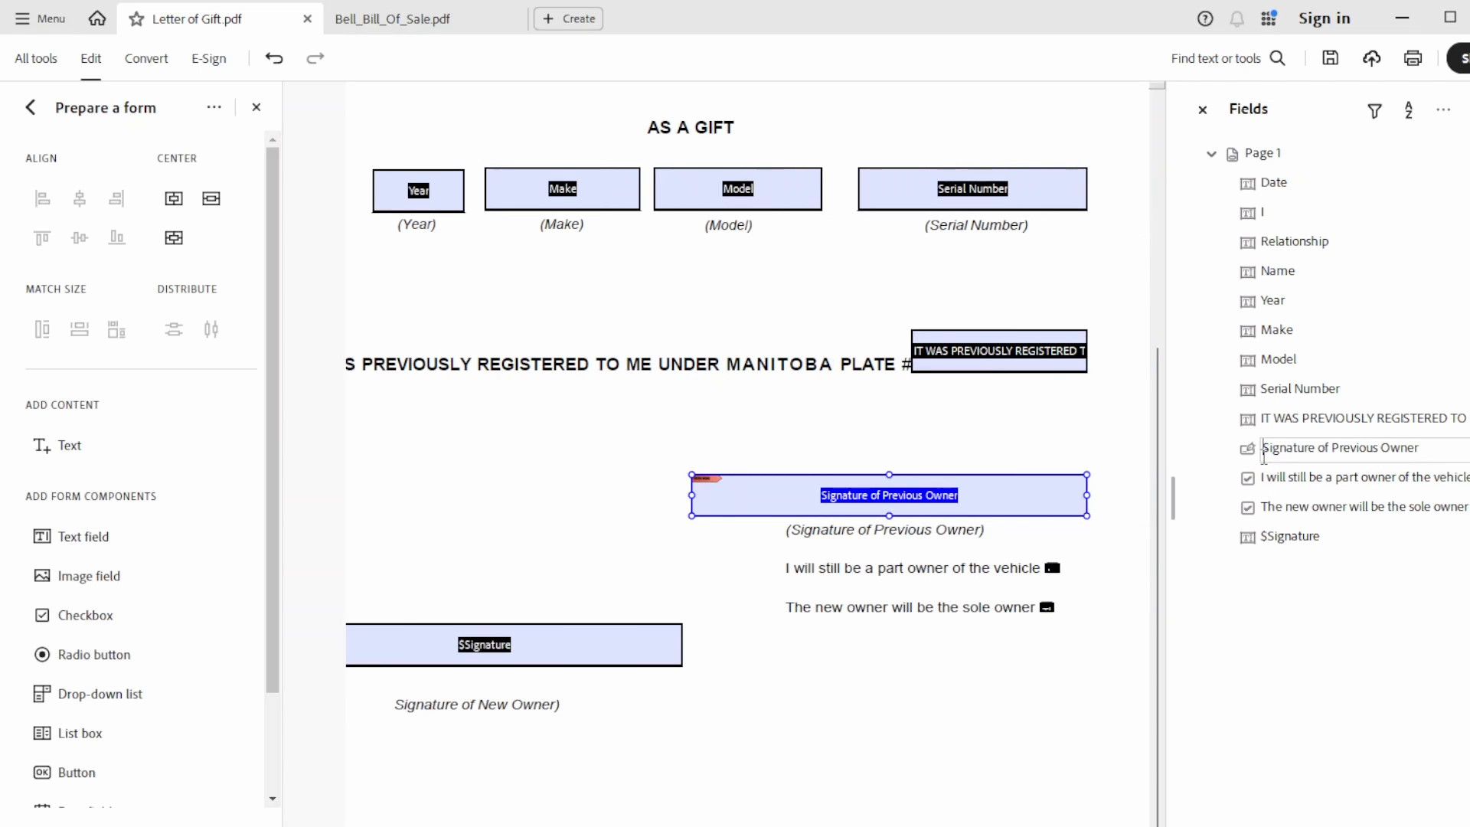
pyautogui.write('$')
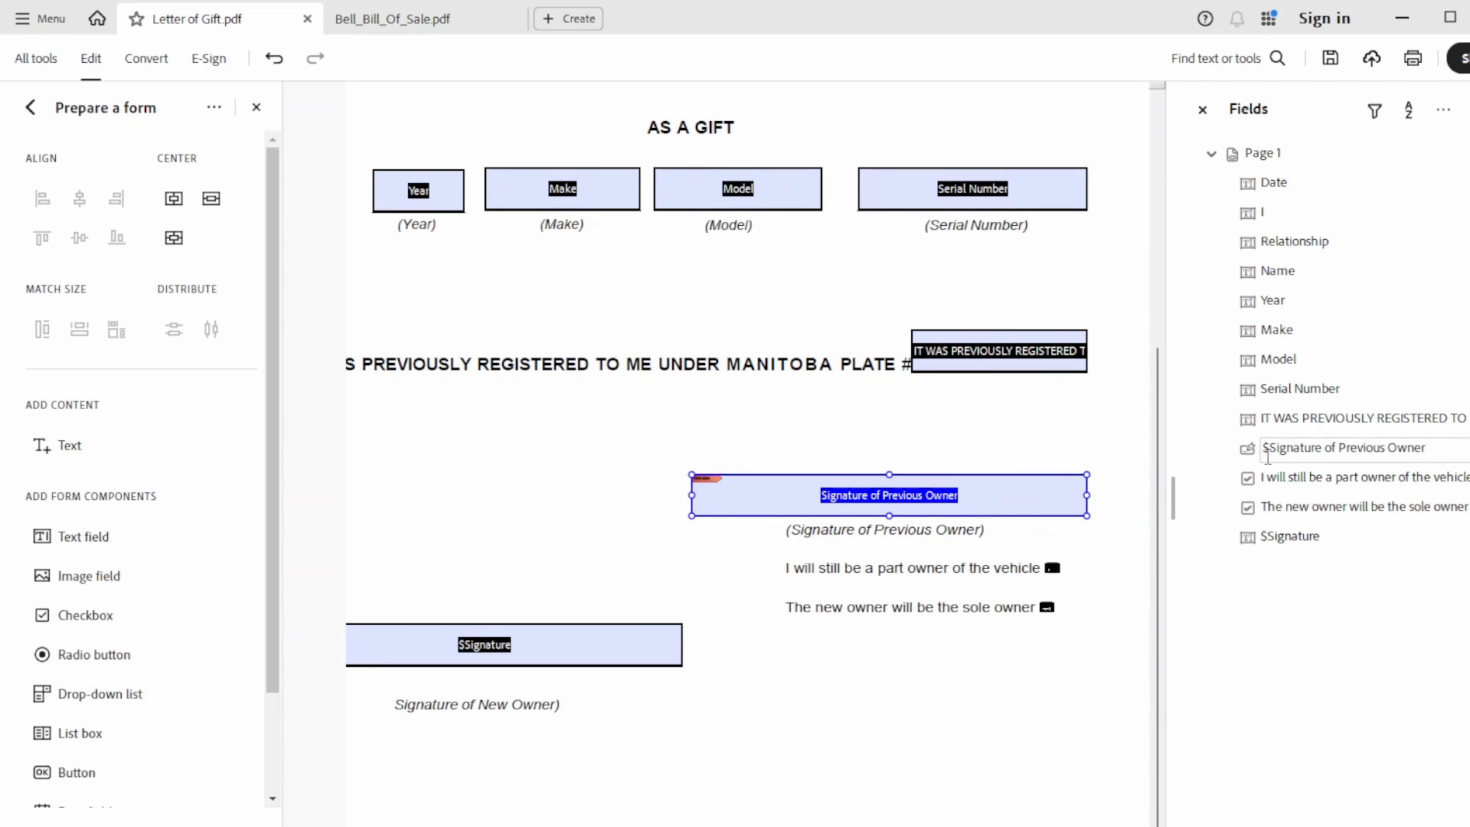
# Rename the "I will still be a part owner of the vehicle" checkbox to License_Plate.
pyautogui.click(1289, 479)
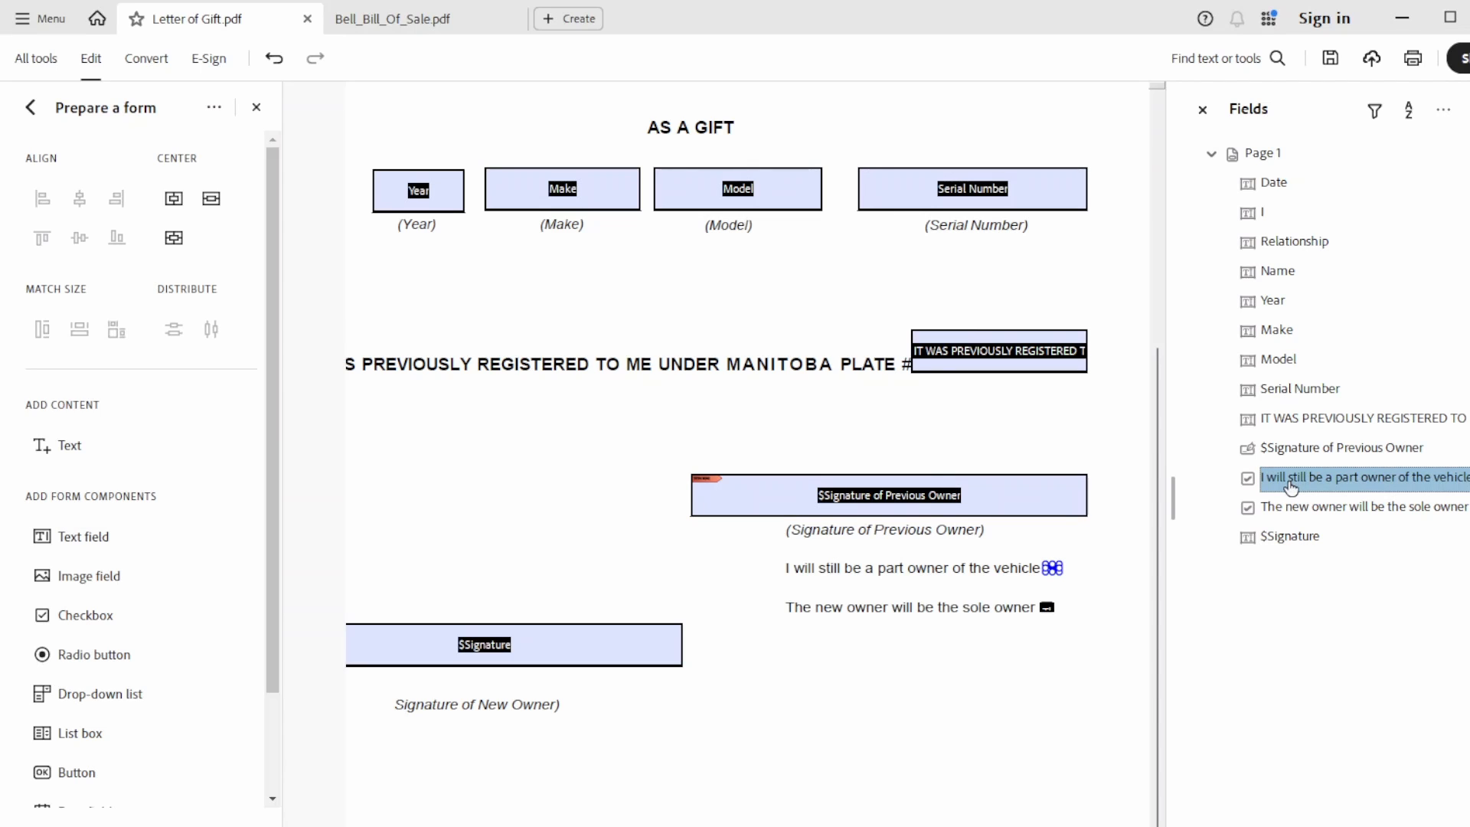
pyautogui.click(1292, 487)
pyautogui.write('L')
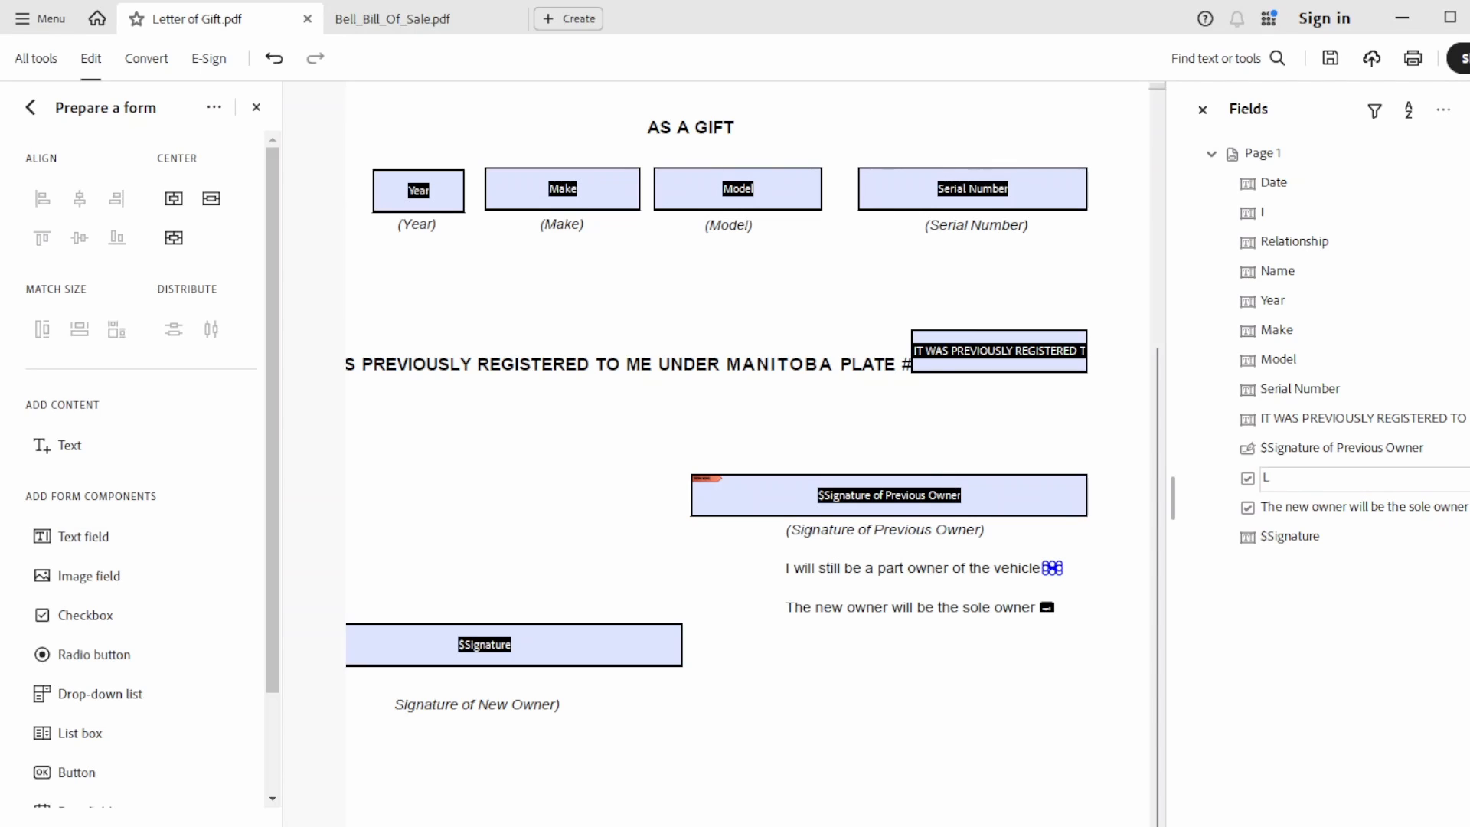
pyautogui.write('icense_Plate')
pyautogui.click(1346, 456)
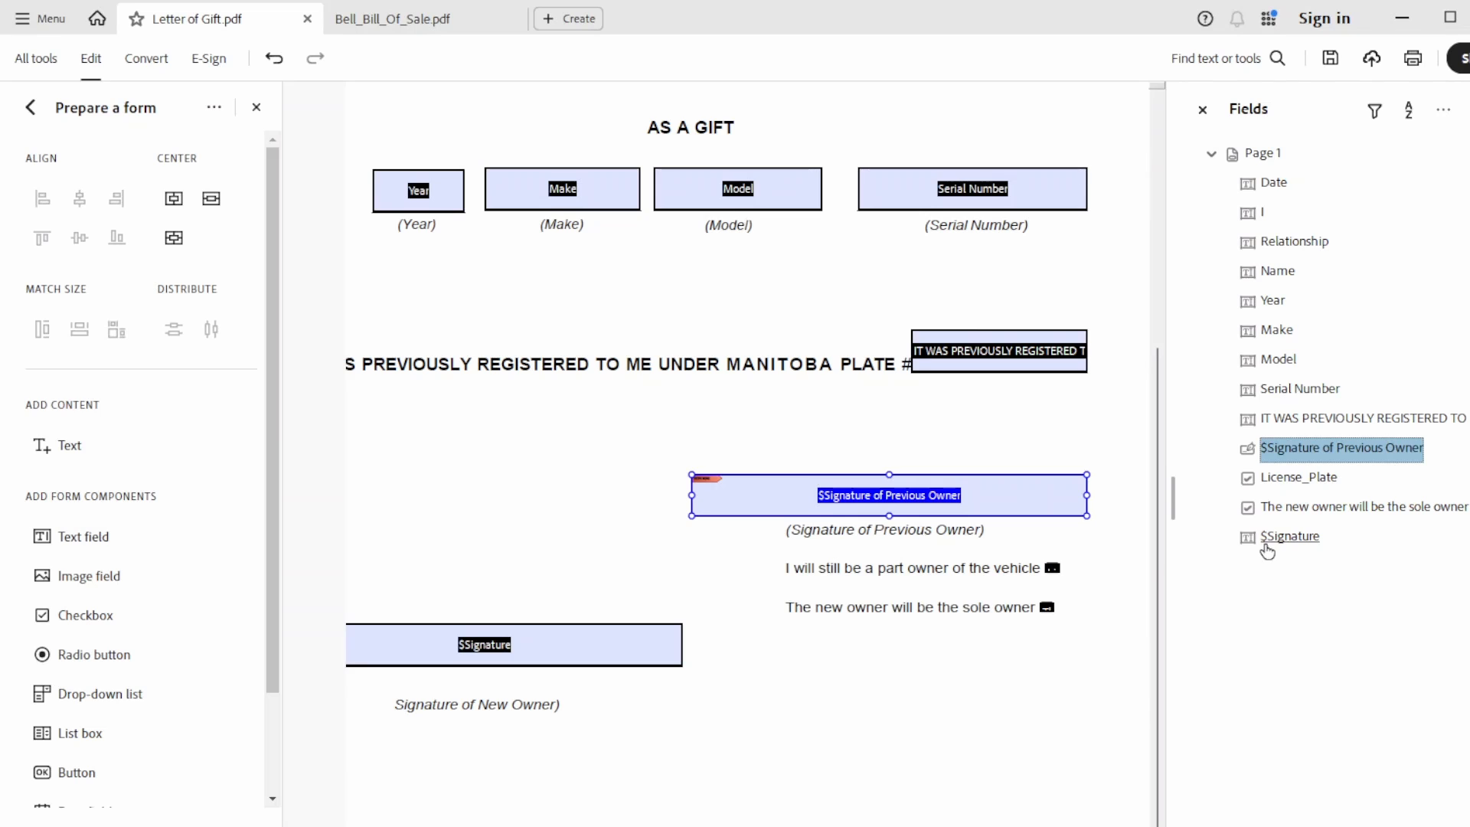
# Rename the checkbox beside "I will still be a part owner of the vehicle" to $KeepMeOwner.
pyautogui.click(1283, 421)
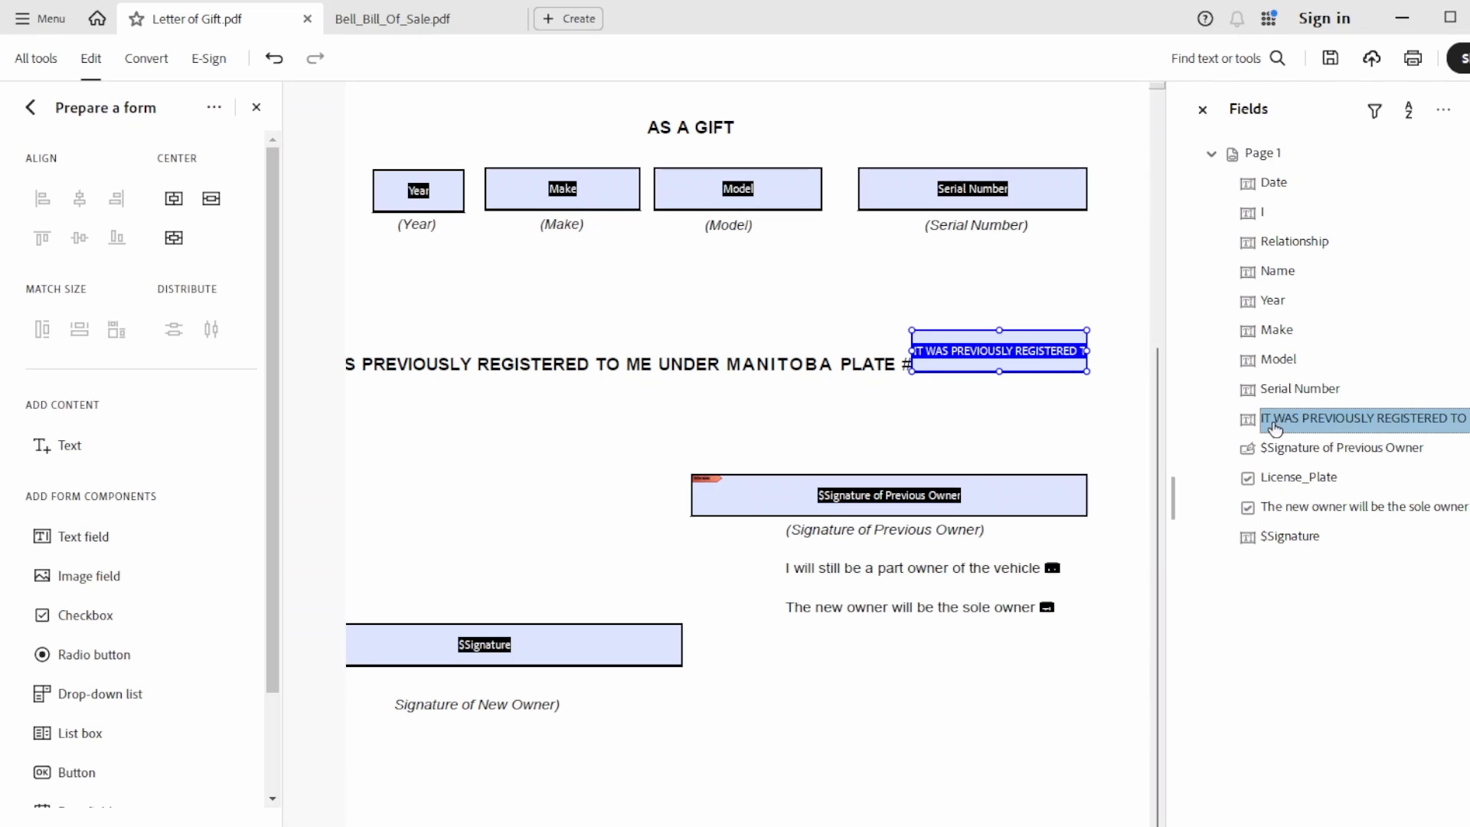
pyautogui.click(1291, 489)
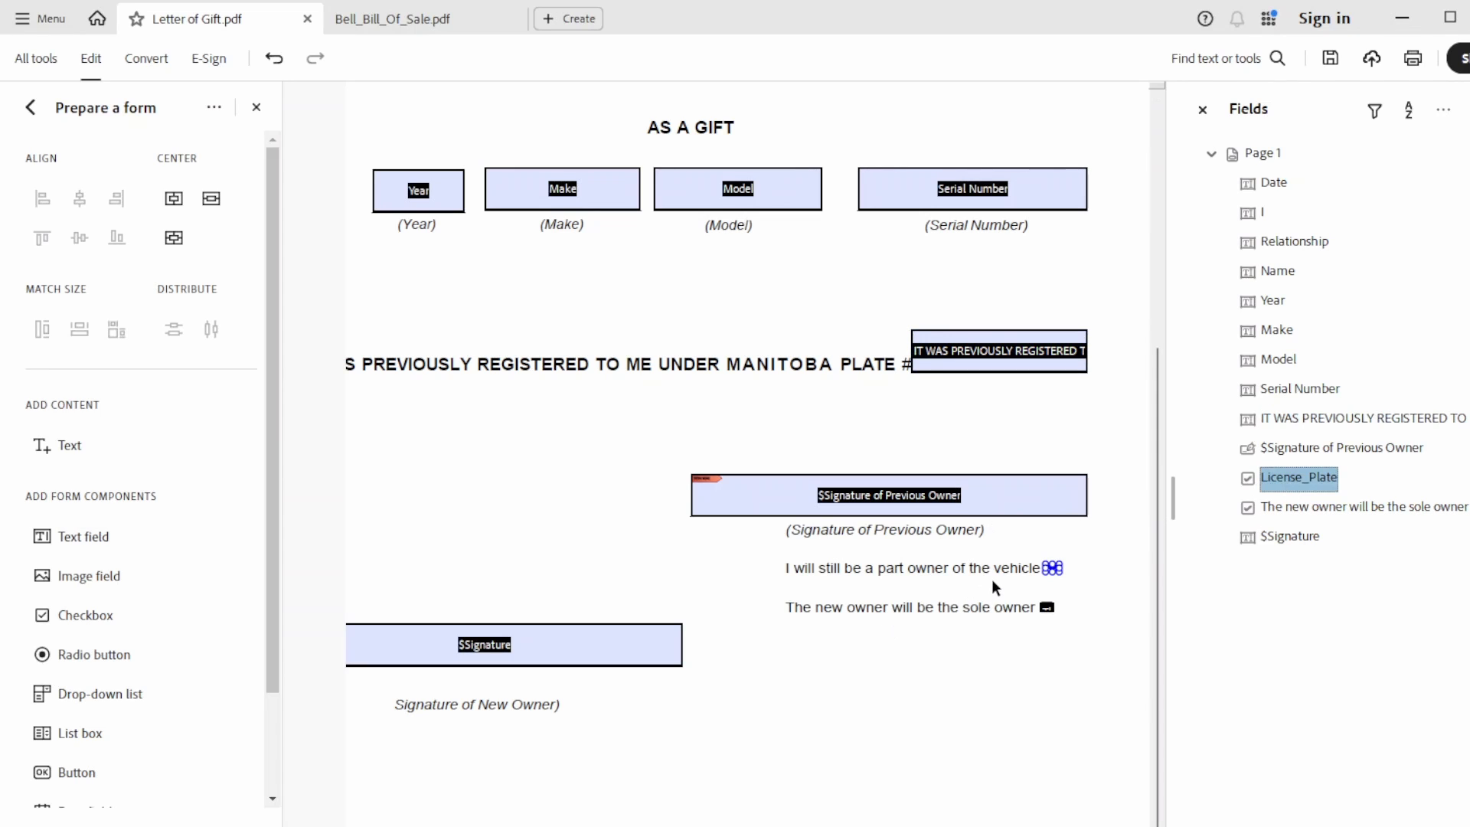
pyautogui.doubleClick(1276, 483)
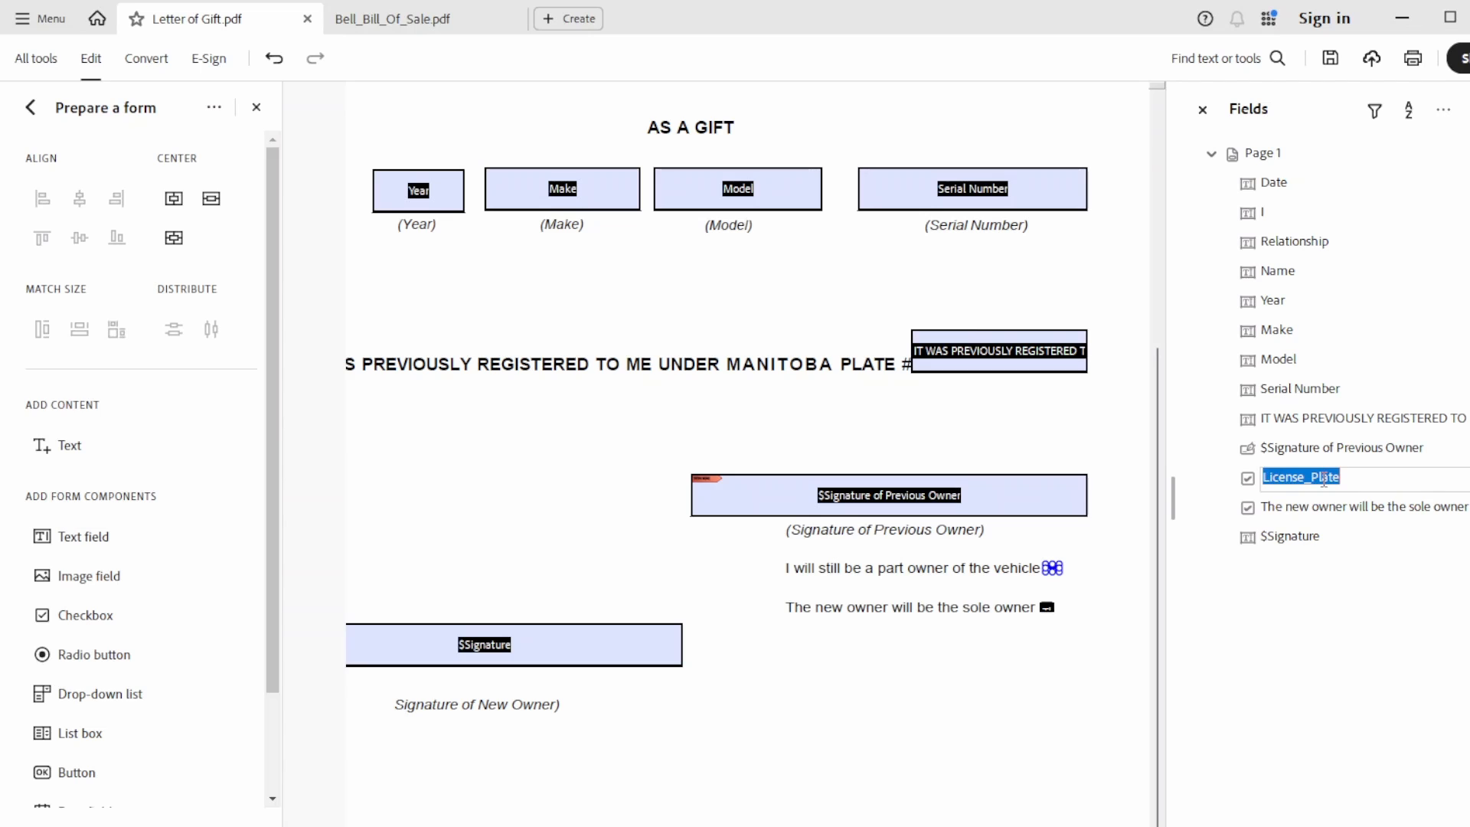
pyautogui.write('Kep')
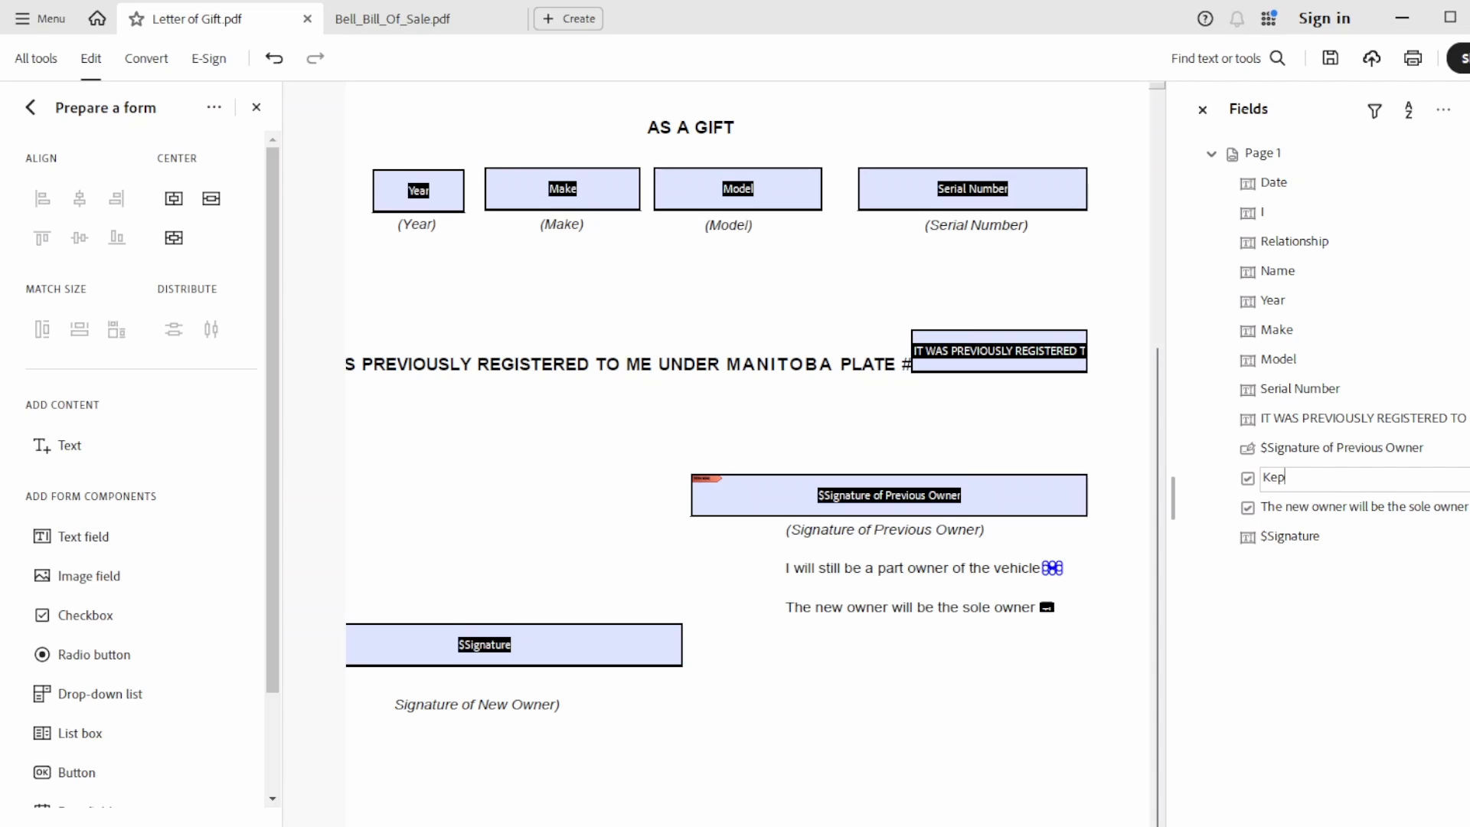
pyautogui.press('BackSpace')
pyautogui.write('eepMeOwner')
pyautogui.click(1267, 480)
pyautogui.write('$')
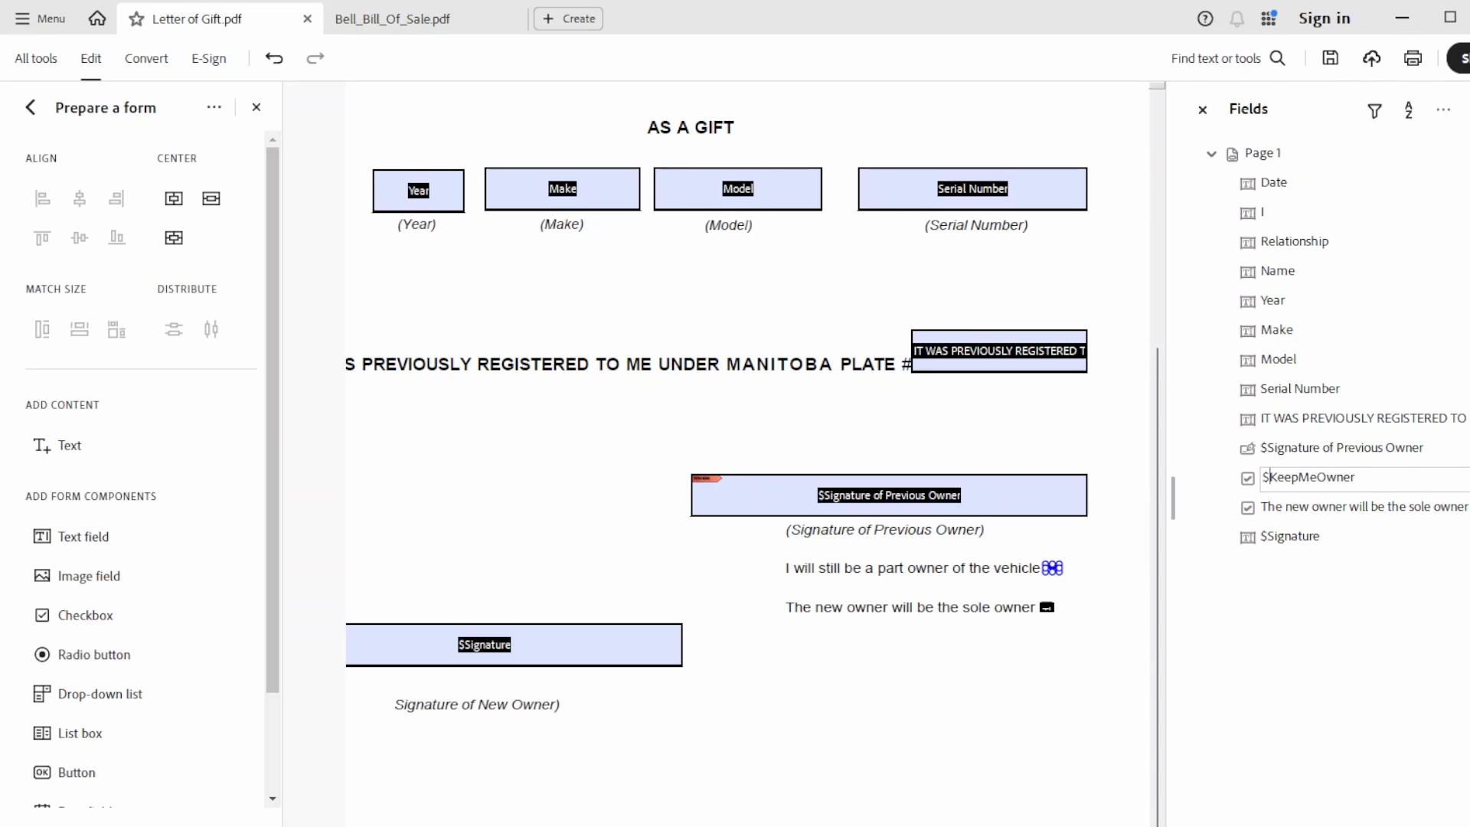
# Rename the "The new owner will be the sole owner" checkbox to $Sole_Owner.
pyautogui.click(1293, 511)
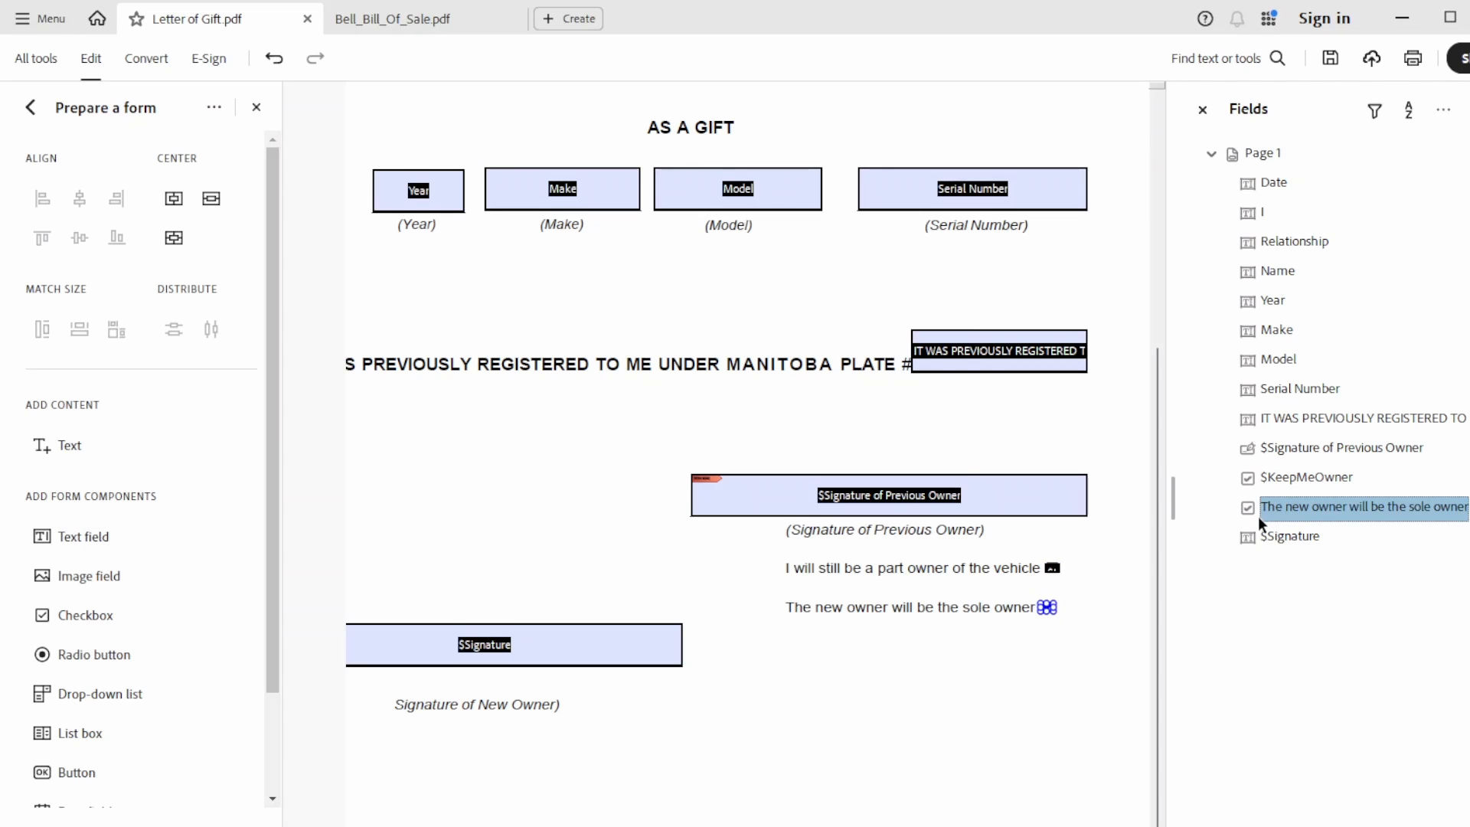
pyautogui.click(1269, 517)
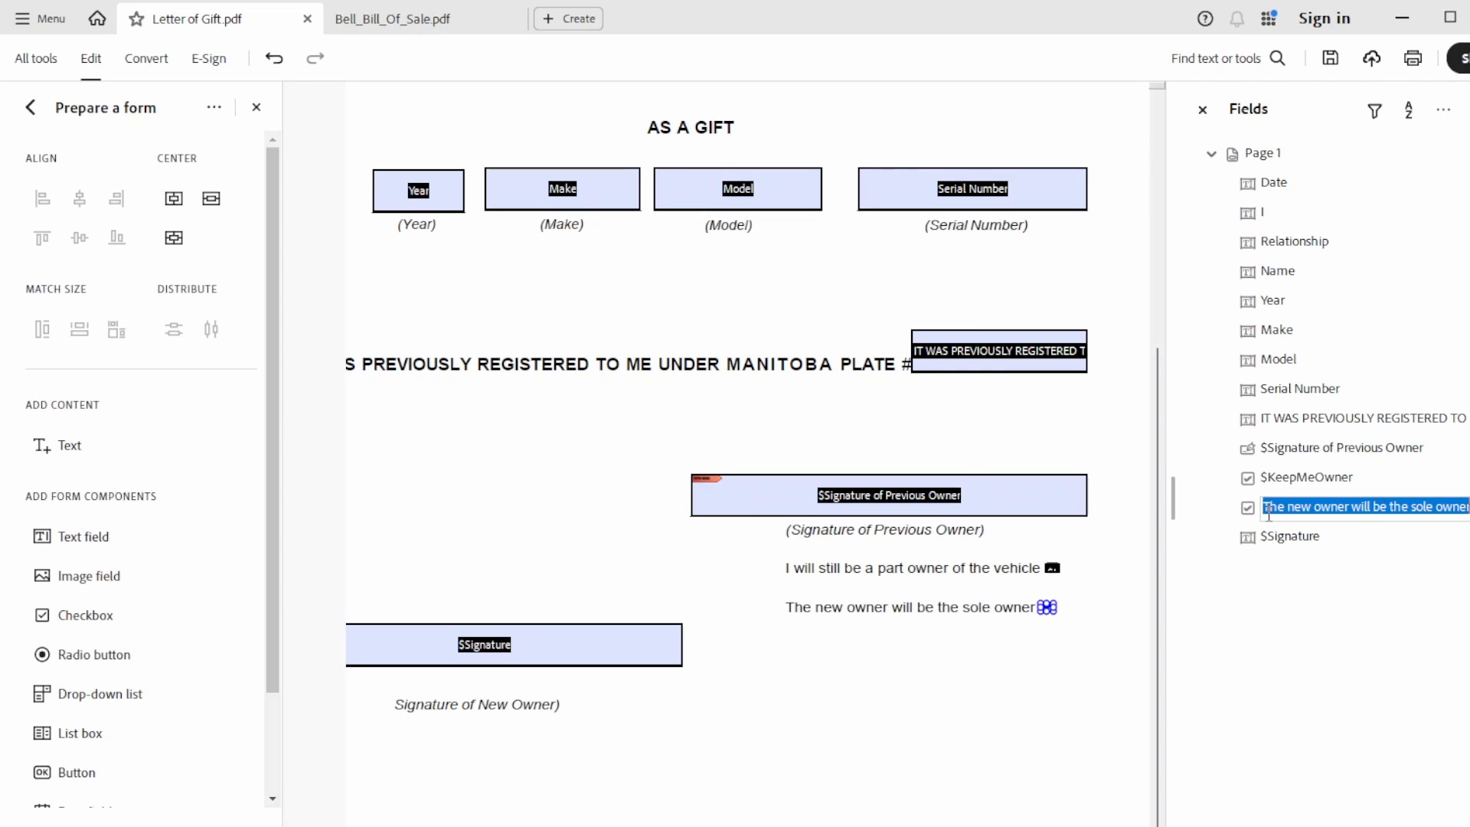
pyautogui.click(1269, 512)
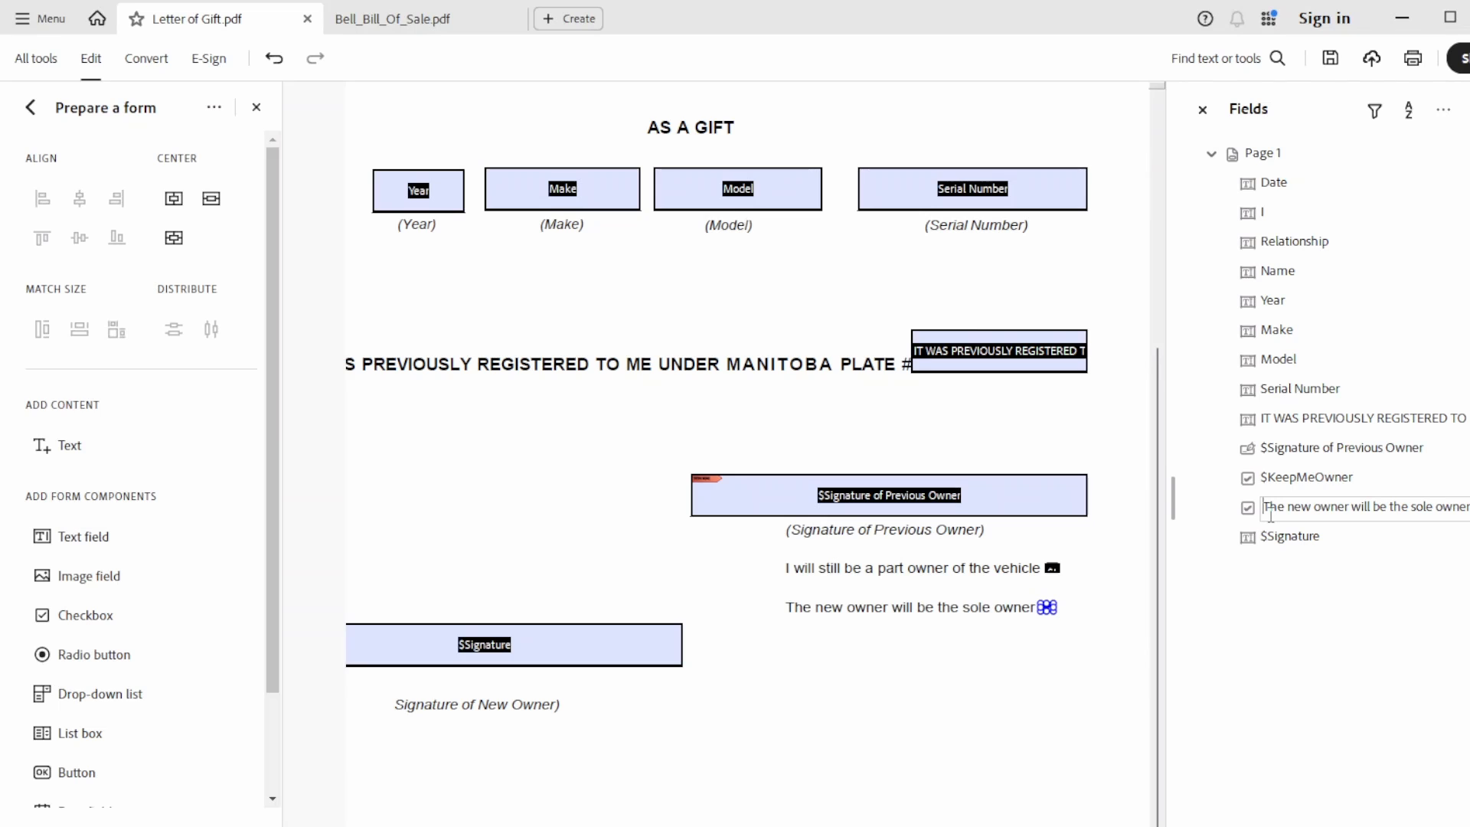
pyautogui.press('BackSpace')
pyautogui.write('$')
pyautogui.press('Delete')
pyautogui.press('Delete')
pyautogui.press('Delete')
pyautogui.press('Delete')
pyautogui.press('Delete')
pyautogui.press('Delete')
pyautogui.press('Delete')
pyautogui.press('Delete')
pyautogui.press('Delete')
pyautogui.press('Delete')
pyautogui.press('Delete')
pyautogui.press('Delete')
pyautogui.press('Delete')
pyautogui.press('Delete')
pyautogui.press('Delete')
pyautogui.press('Delete')
pyautogui.press('Delete')
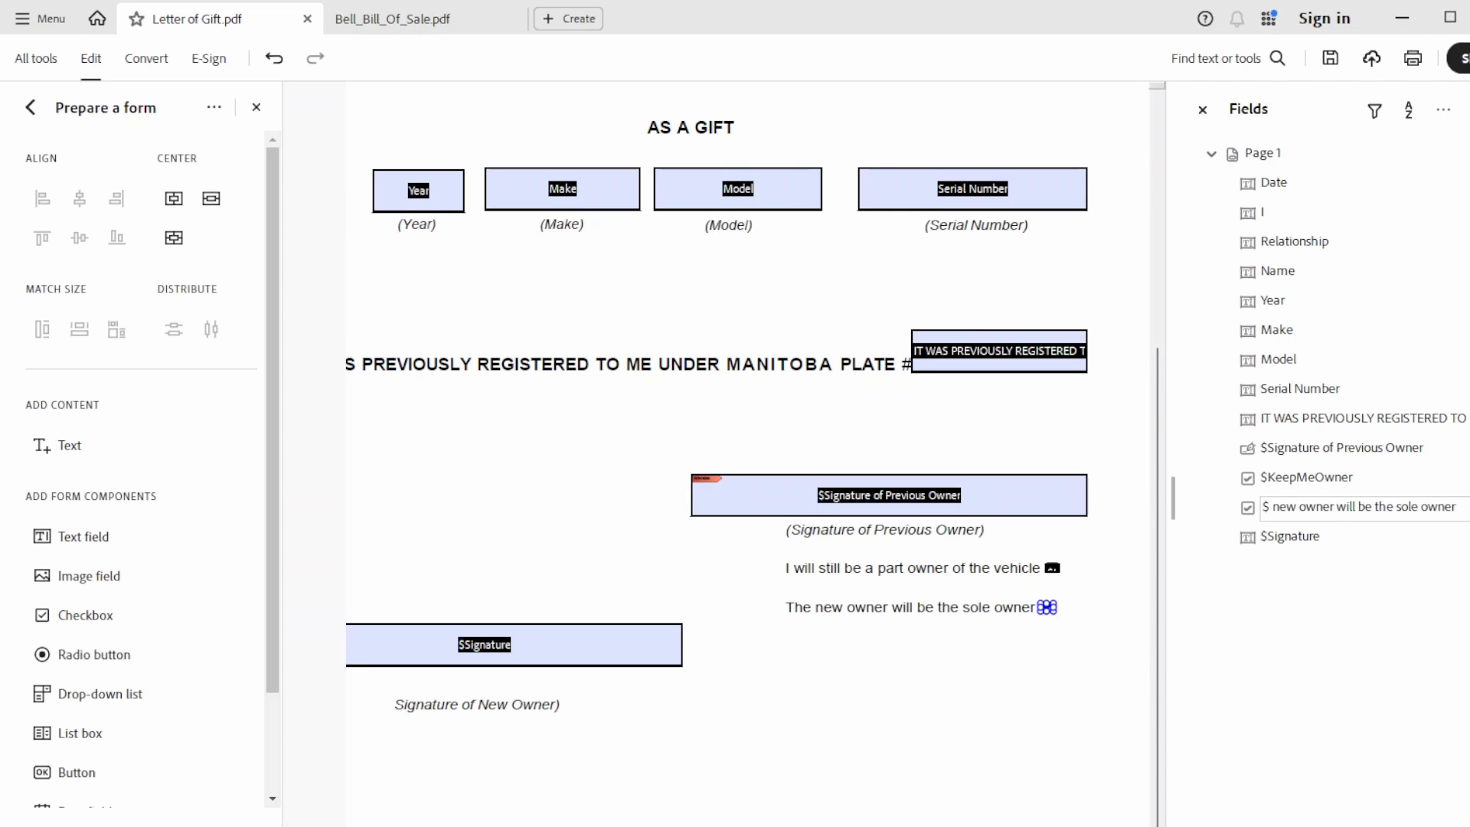
pyautogui.press('Delete')
pyautogui.press('Delete')
pyautogui.press('Delete')
pyautogui.press('Delete')
pyautogui.press('Delete')
pyautogui.press('Delete')
pyautogui.press('Delete')
pyautogui.press('Delete')
pyautogui.press('Delete')
pyautogui.press('Delete')
pyautogui.press('Delete')
pyautogui.press('Delete')
pyautogui.press('Delete')
pyautogui.press('Delete')
pyautogui.press('Delete')
pyautogui.press('Delete')
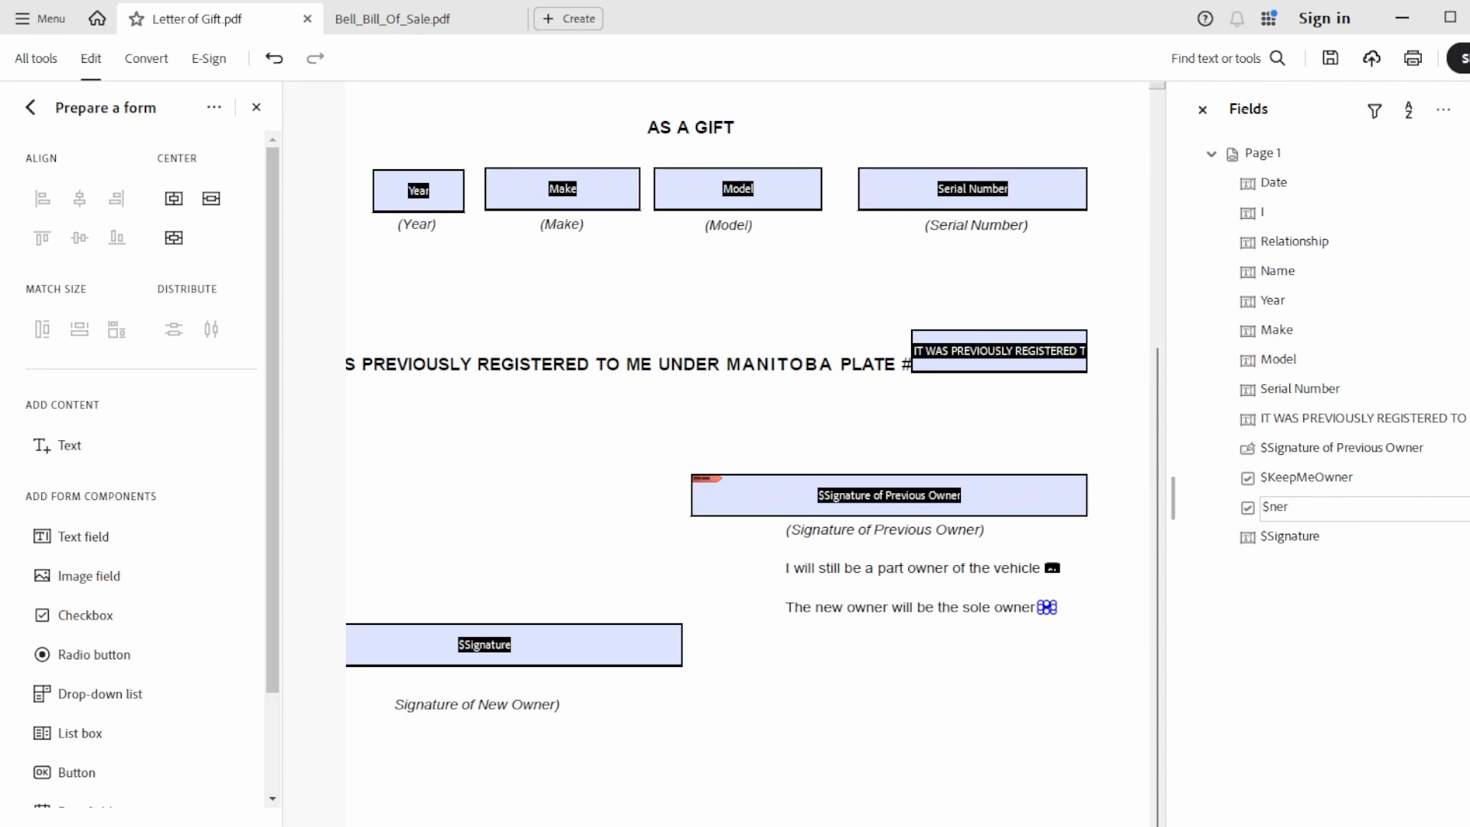
pyautogui.press('Delete')
pyautogui.press('Delete')
pyautogui.write('Sole_Owner')
# Rename the giver's text field, labelled I, to Current_Owner.
pyautogui.click(1258, 213)
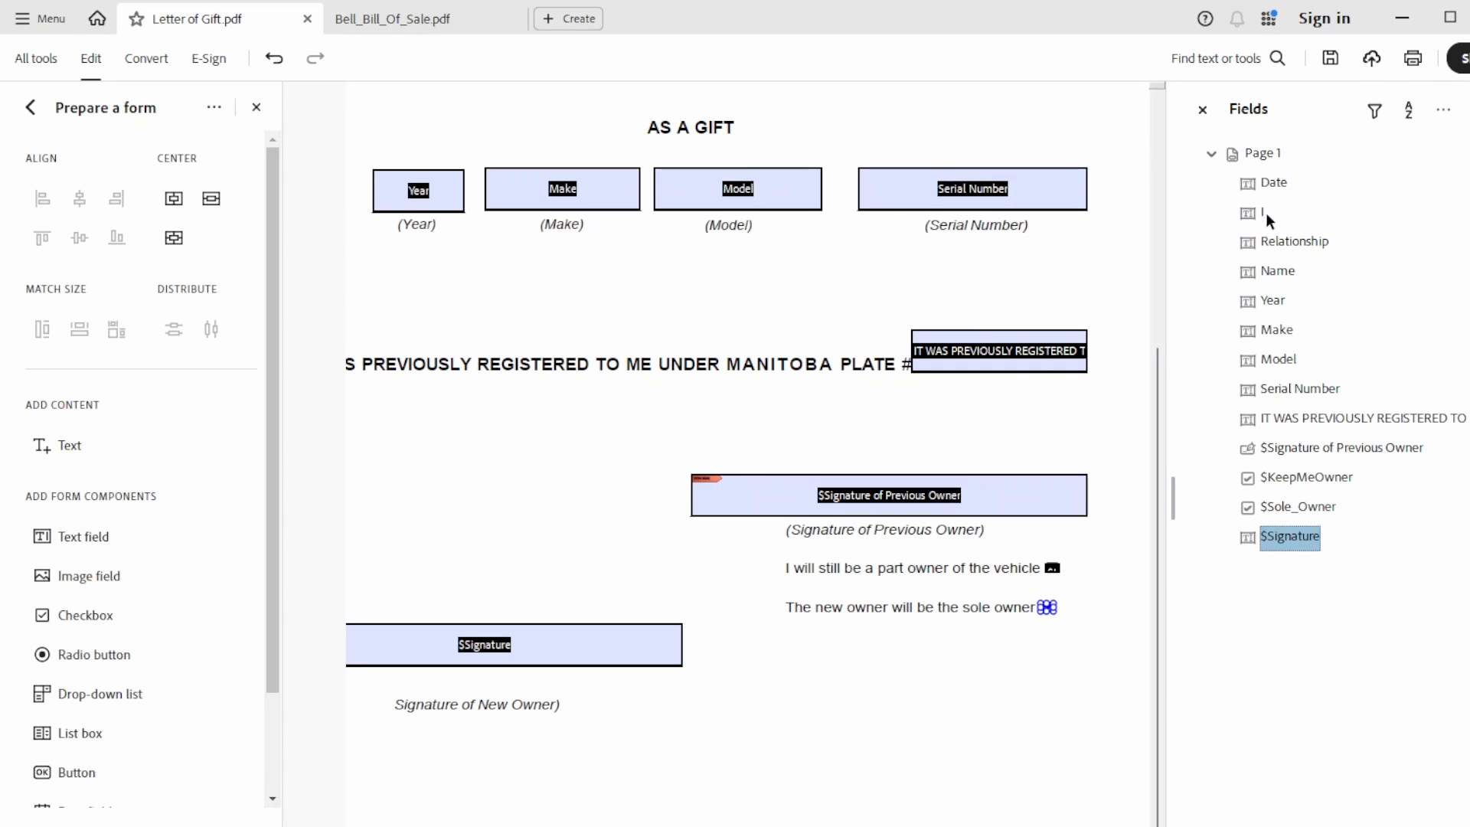
pyautogui.click(1260, 215)
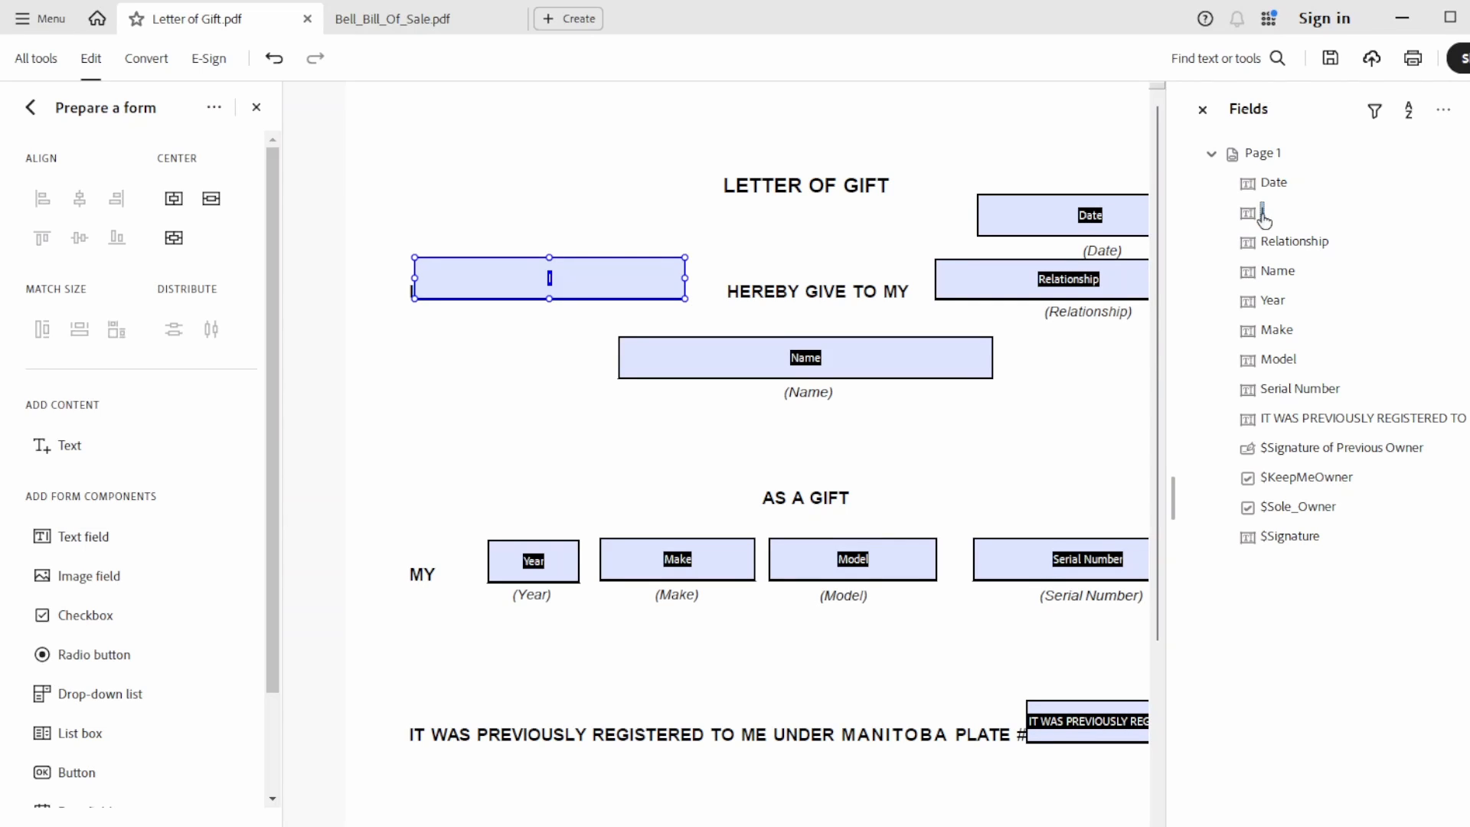
pyautogui.doubleClick(1262, 215)
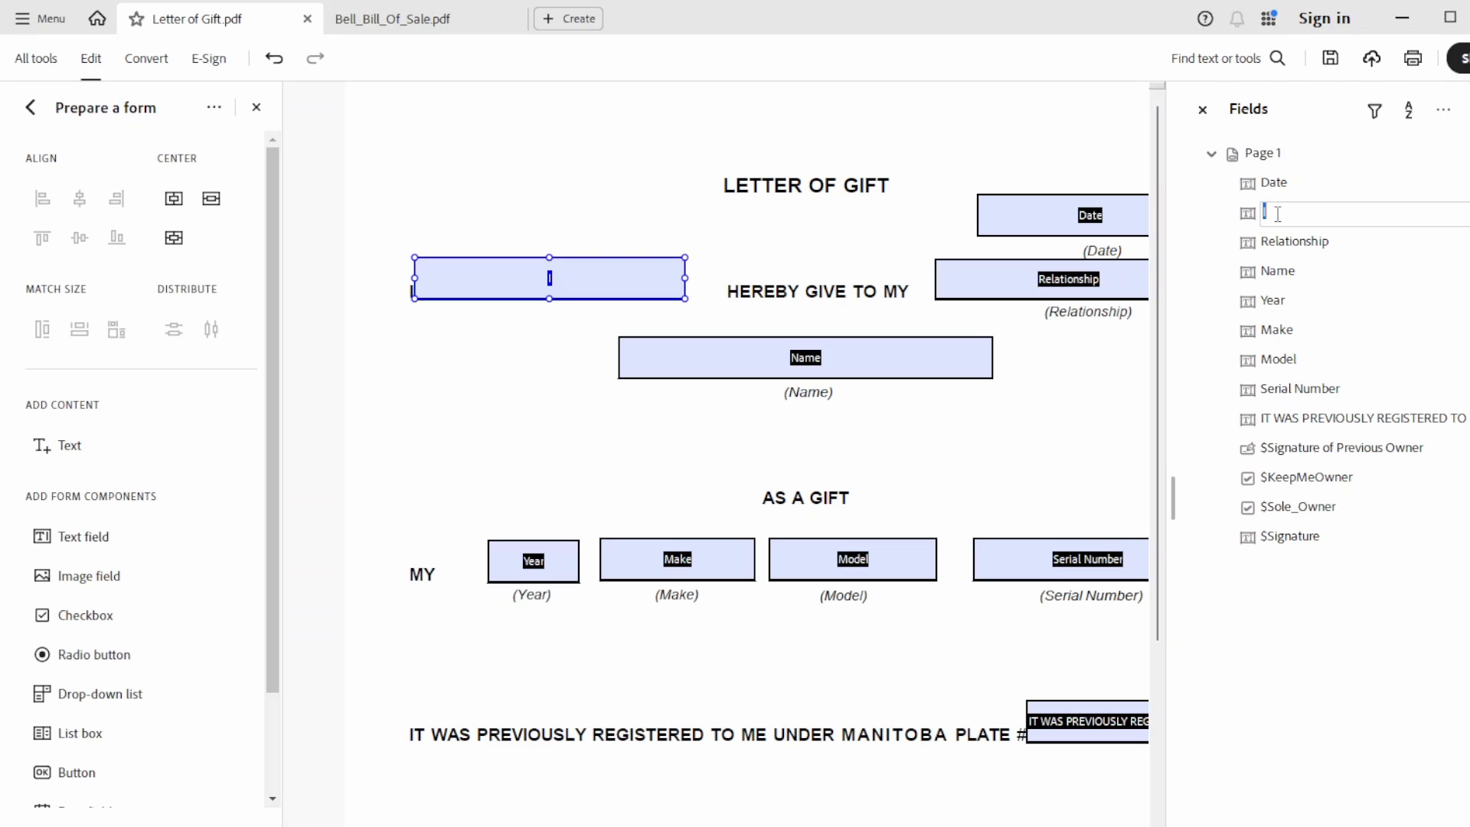
pyautogui.write('Current_Owner')
pyautogui.click(1103, 228)
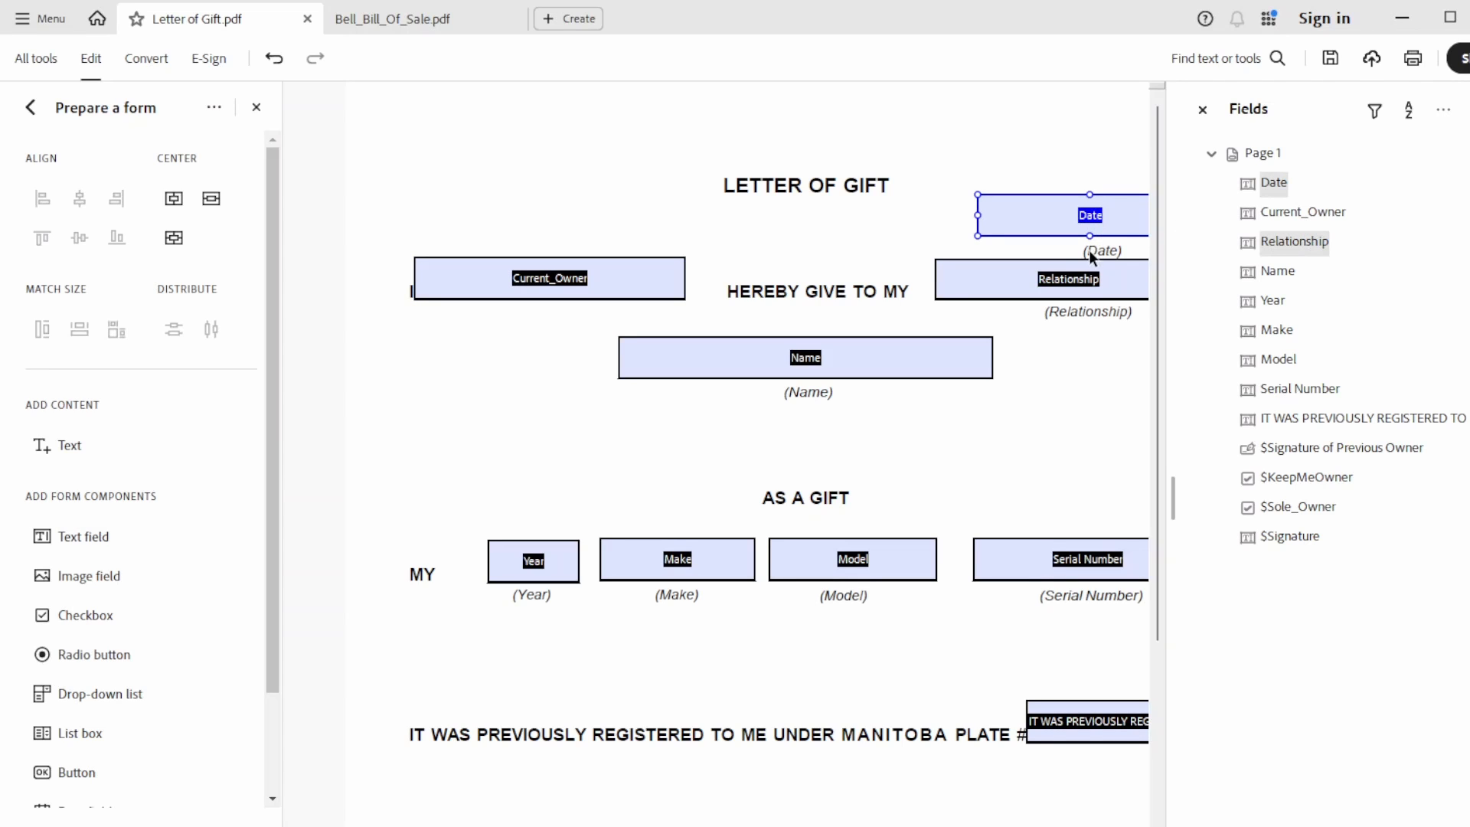
# Rename the recipient's Name text field to Added_Owner.
pyautogui.keyDown('shift'); pyautogui.click(1086, 294); pyautogui.keyUp('shift')
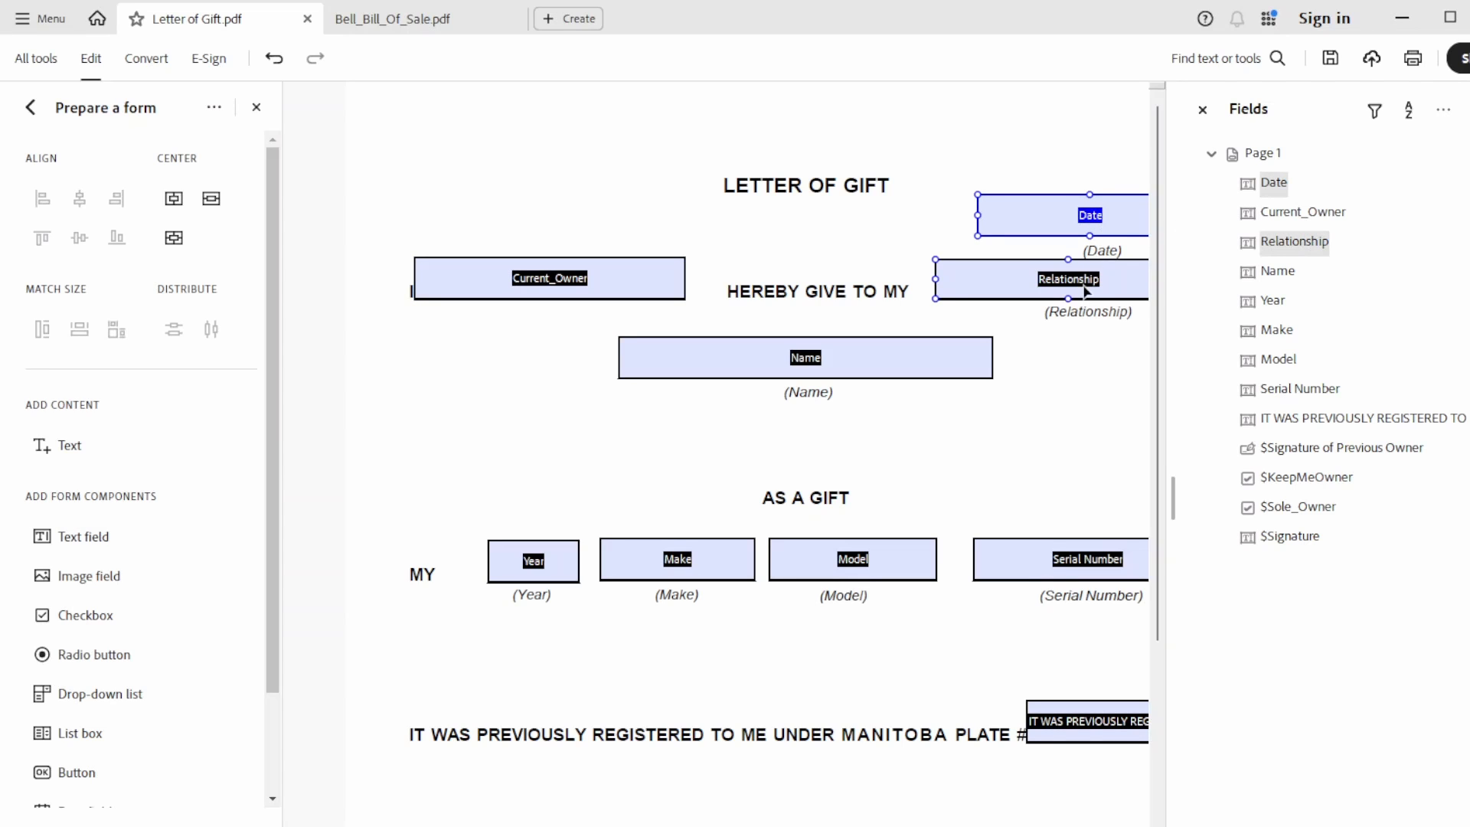
pyautogui.click(1286, 252)
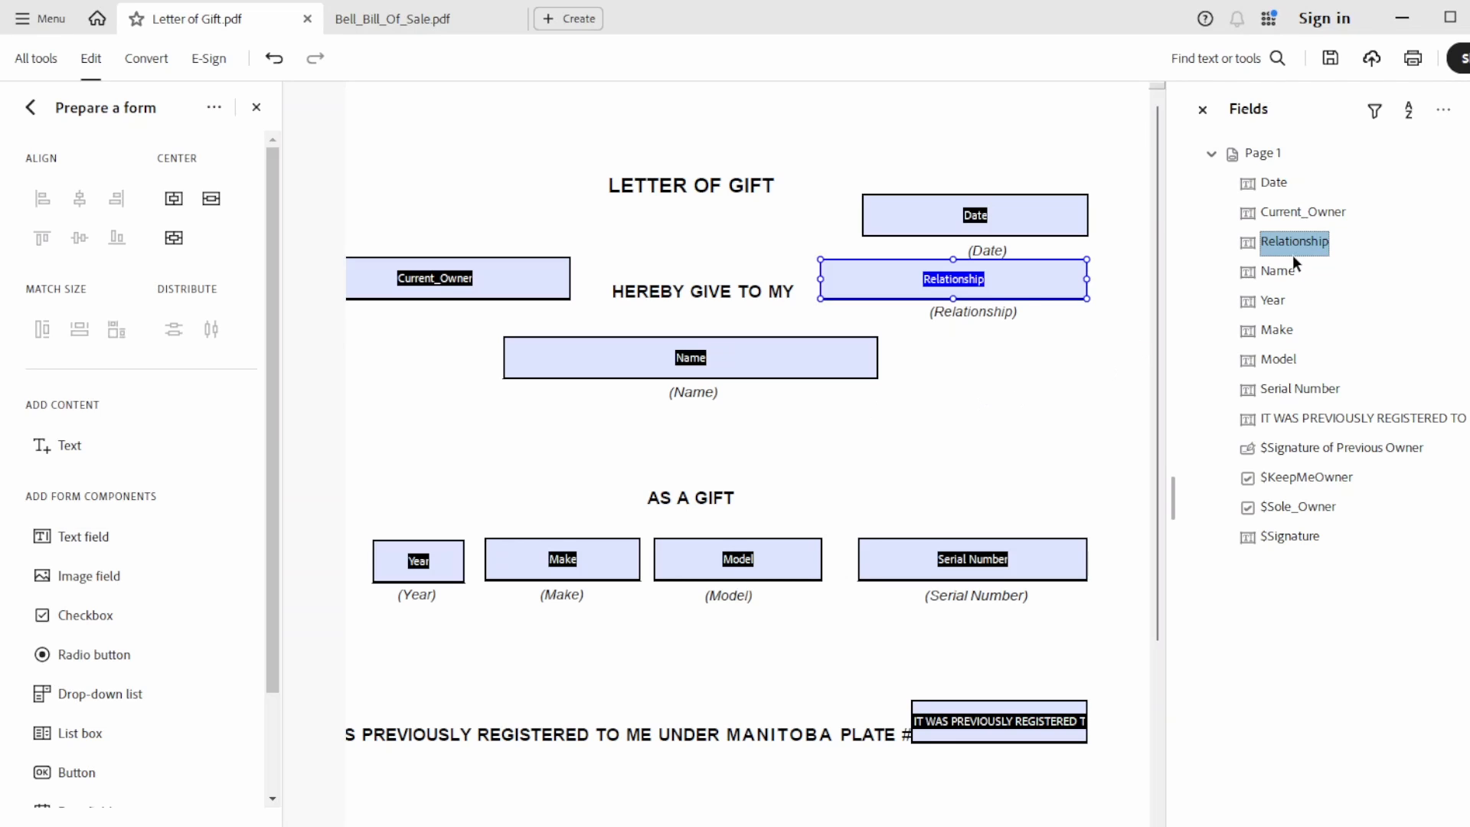
pyautogui.click(1272, 272)
pyautogui.click(1271, 271)
pyautogui.click(1258, 275)
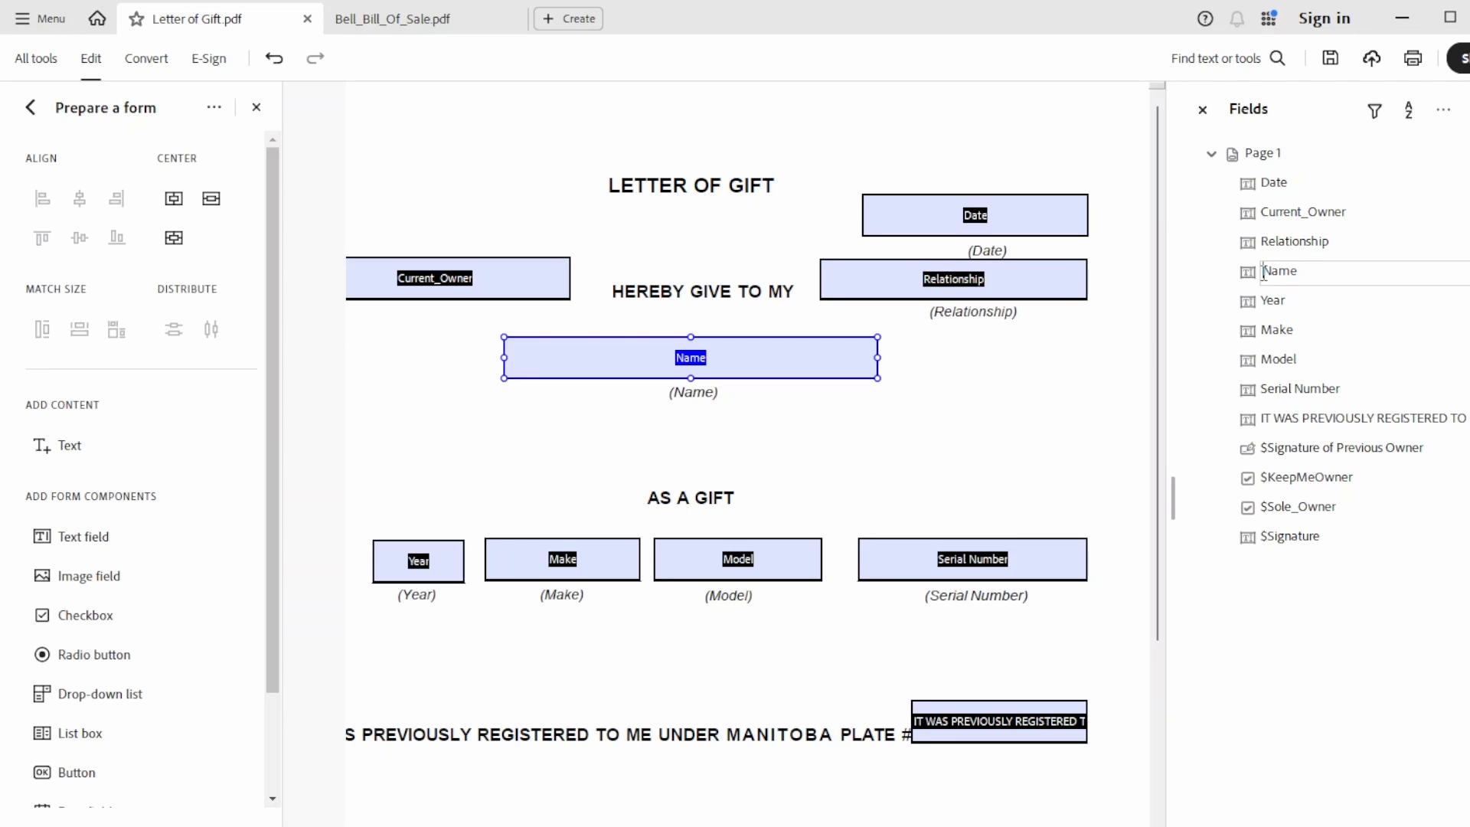
pyautogui.write('Added_')
pyautogui.press('Delete')
pyautogui.press('Delete')
pyautogui.press('Delete')
pyautogui.press('Delete')
pyautogui.write('Owner')
# Review the names of the Year, Make, Model and Serial Number fields in the vehicle details row.
pyautogui.click(1286, 303)
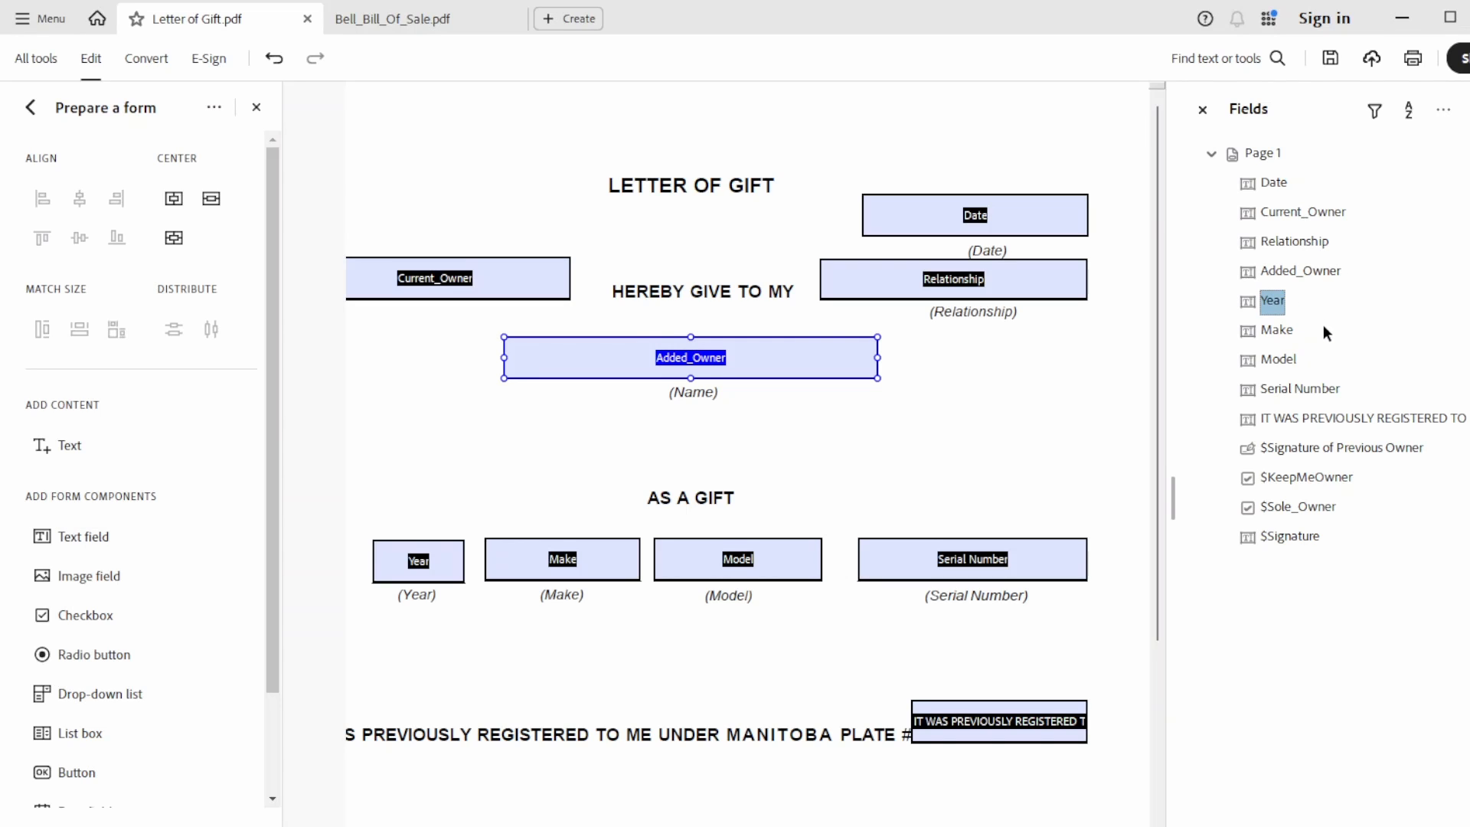
pyautogui.click(1288, 333)
pyautogui.click(1291, 360)
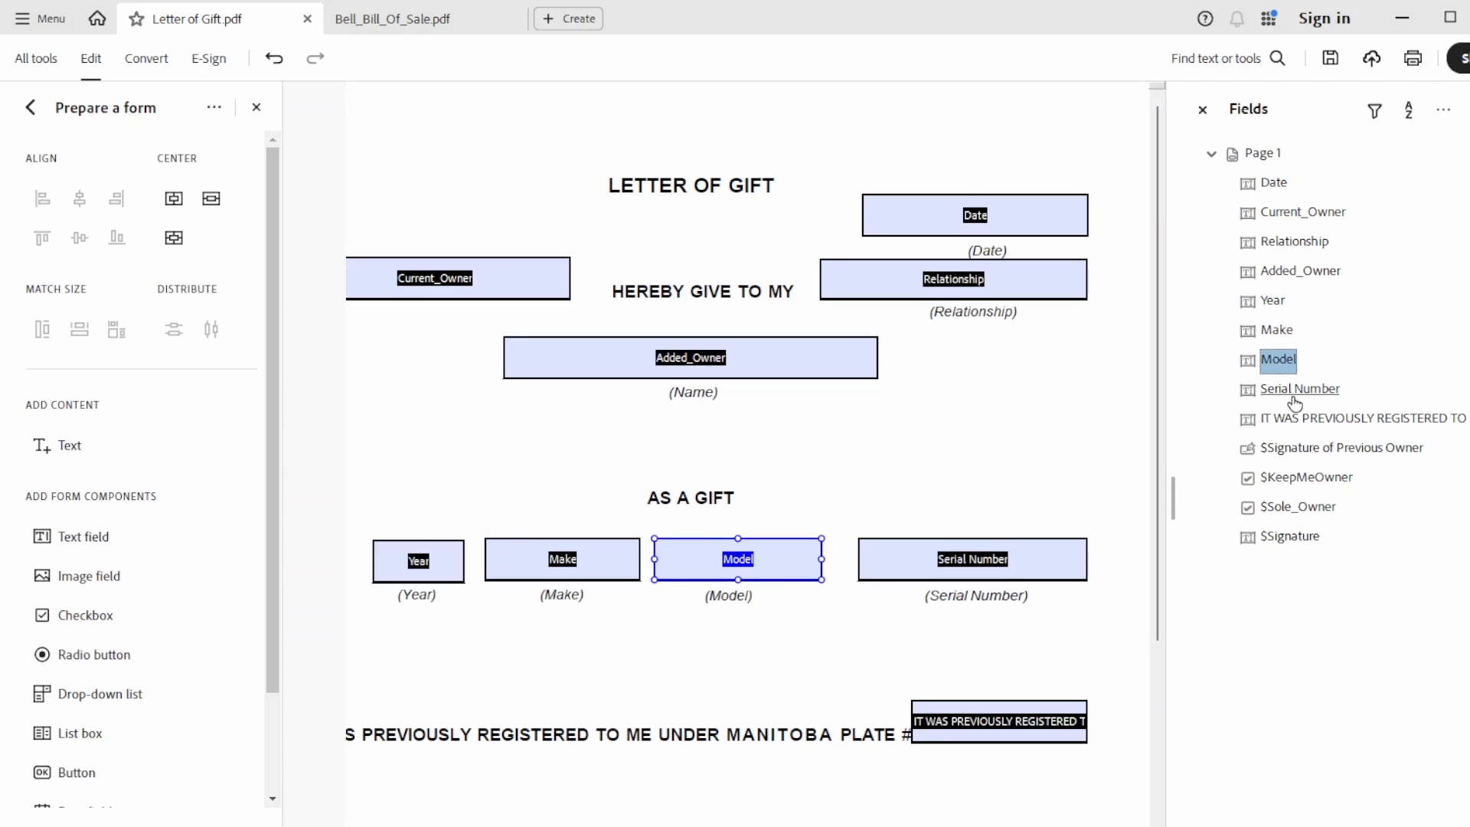
pyautogui.click(1295, 393)
pyautogui.click(1271, 302)
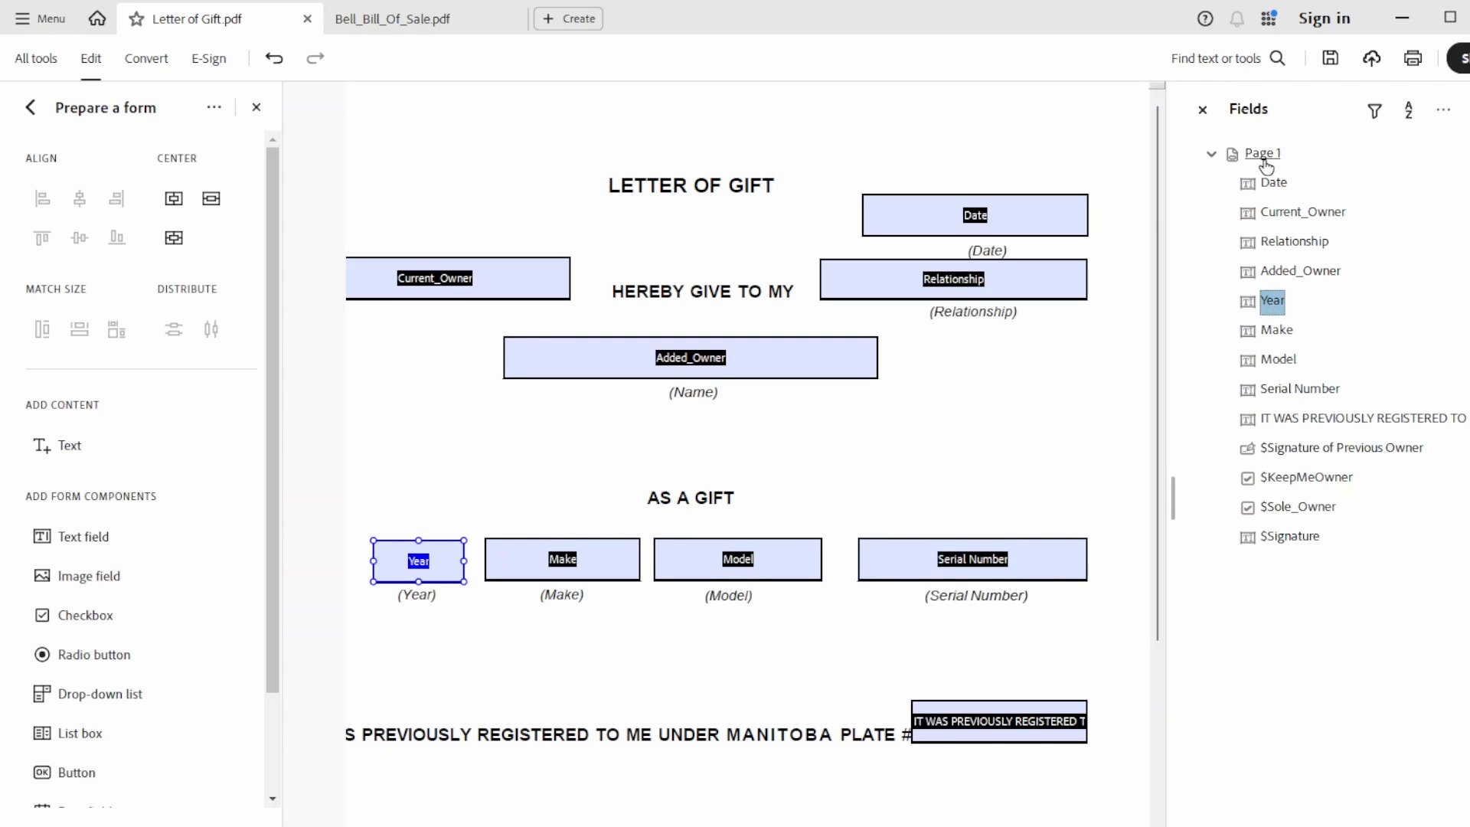
pyautogui.moveTo(655, 628); pyautogui.dragTo(816, 643)
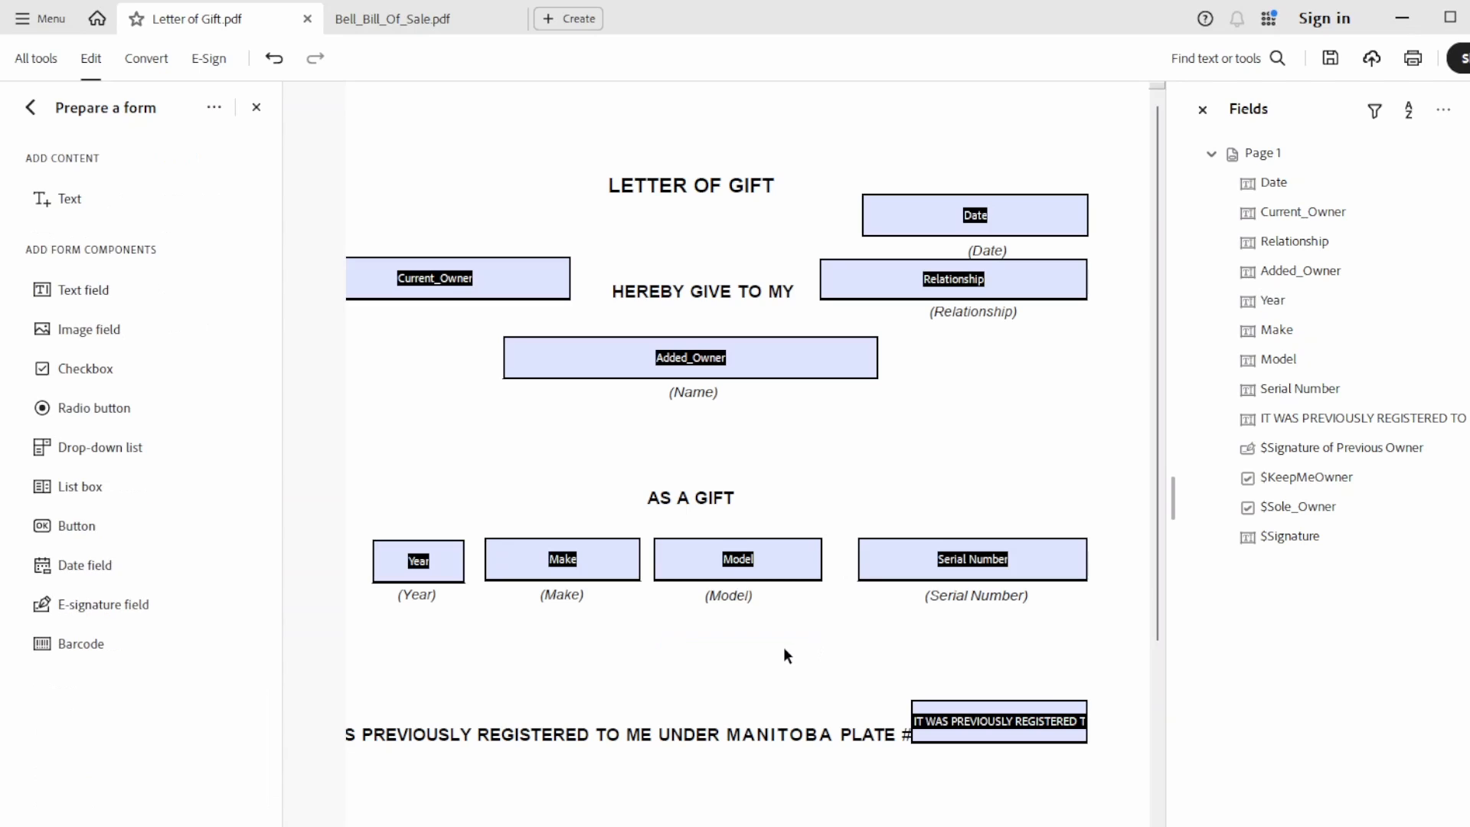
pyautogui.scroll(-2, 785, 655)
pyautogui.scroll(2, 781, 653)
pyautogui.click(99, 293)
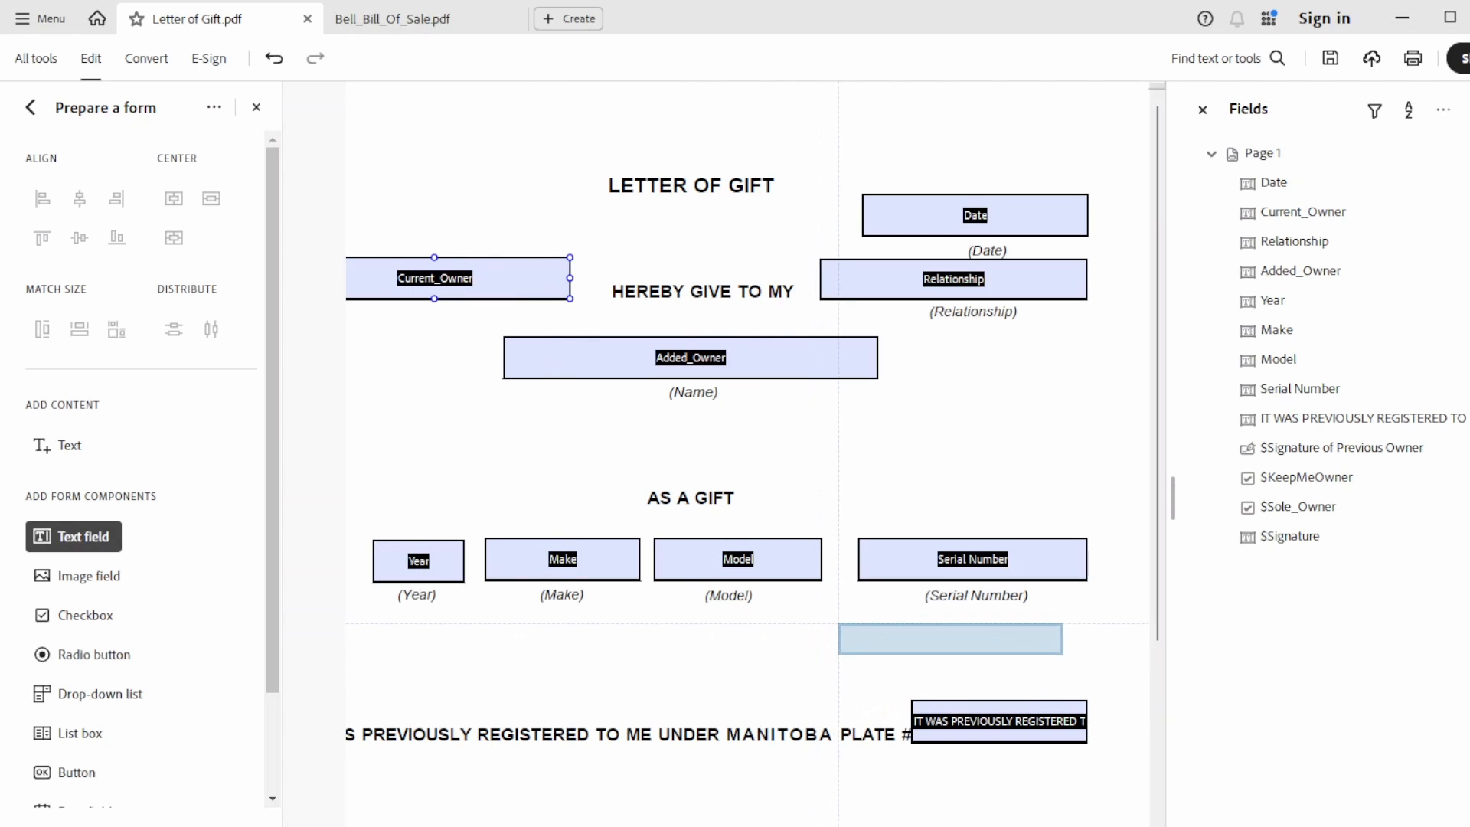
pyautogui.press('Escape')
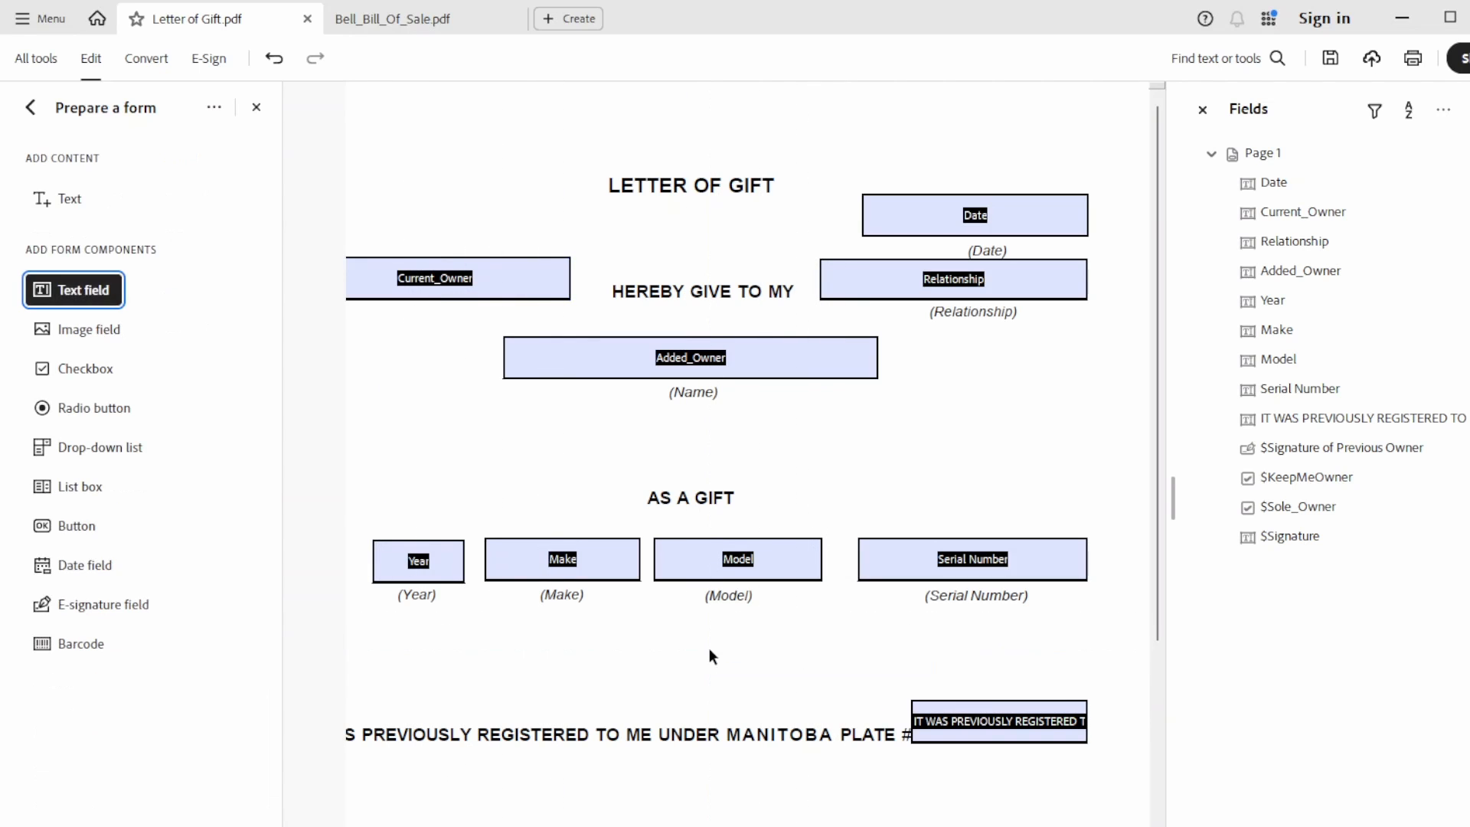
# Rename the Serial Number text field to VIN and save the Letter of Gift form.
pyautogui.click(1286, 388)
pyautogui.click(1286, 390)
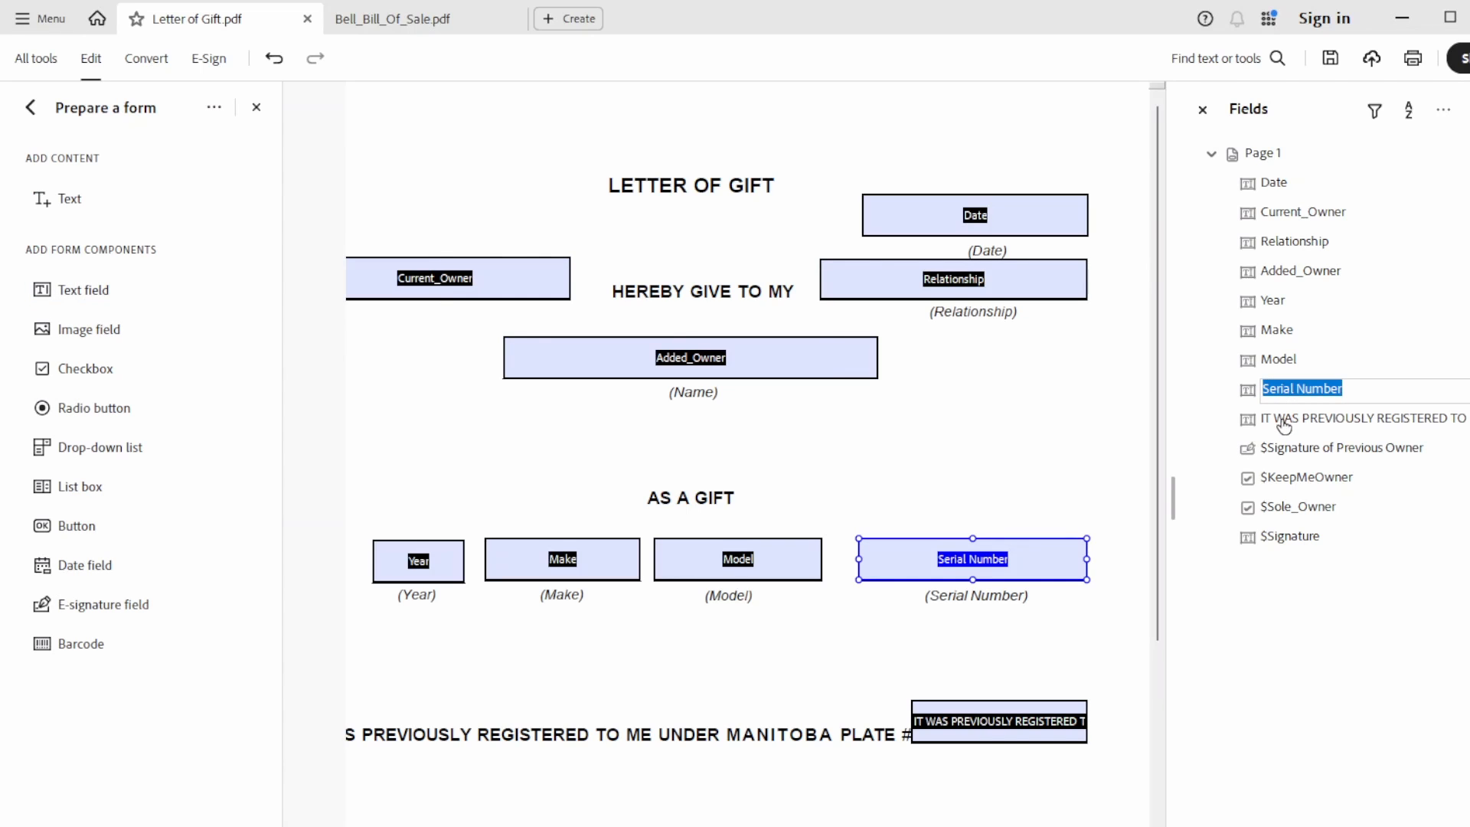
pyautogui.write('VIN')
pyautogui.press('Return')
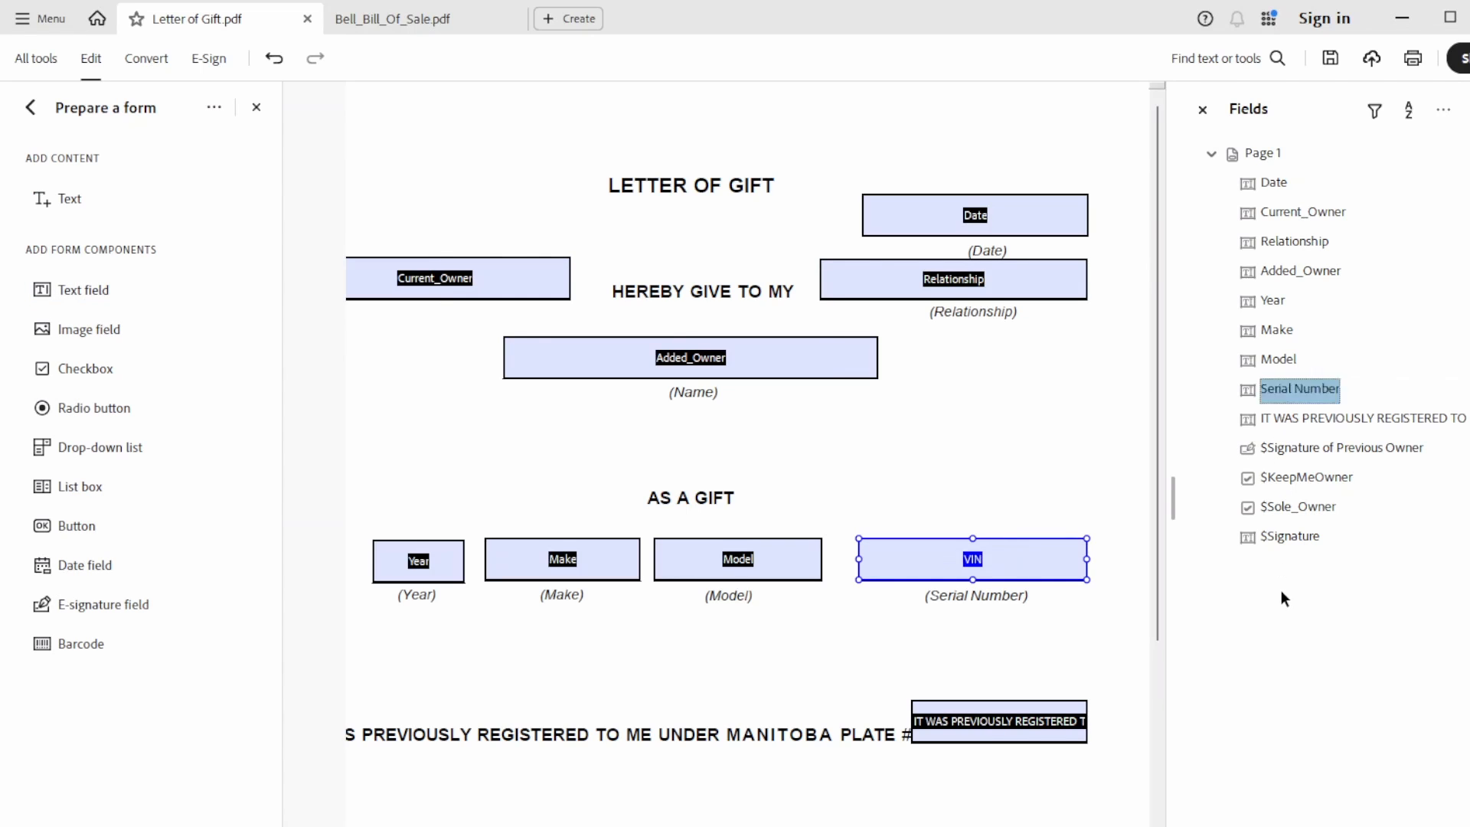
pyautogui.press('Tab')
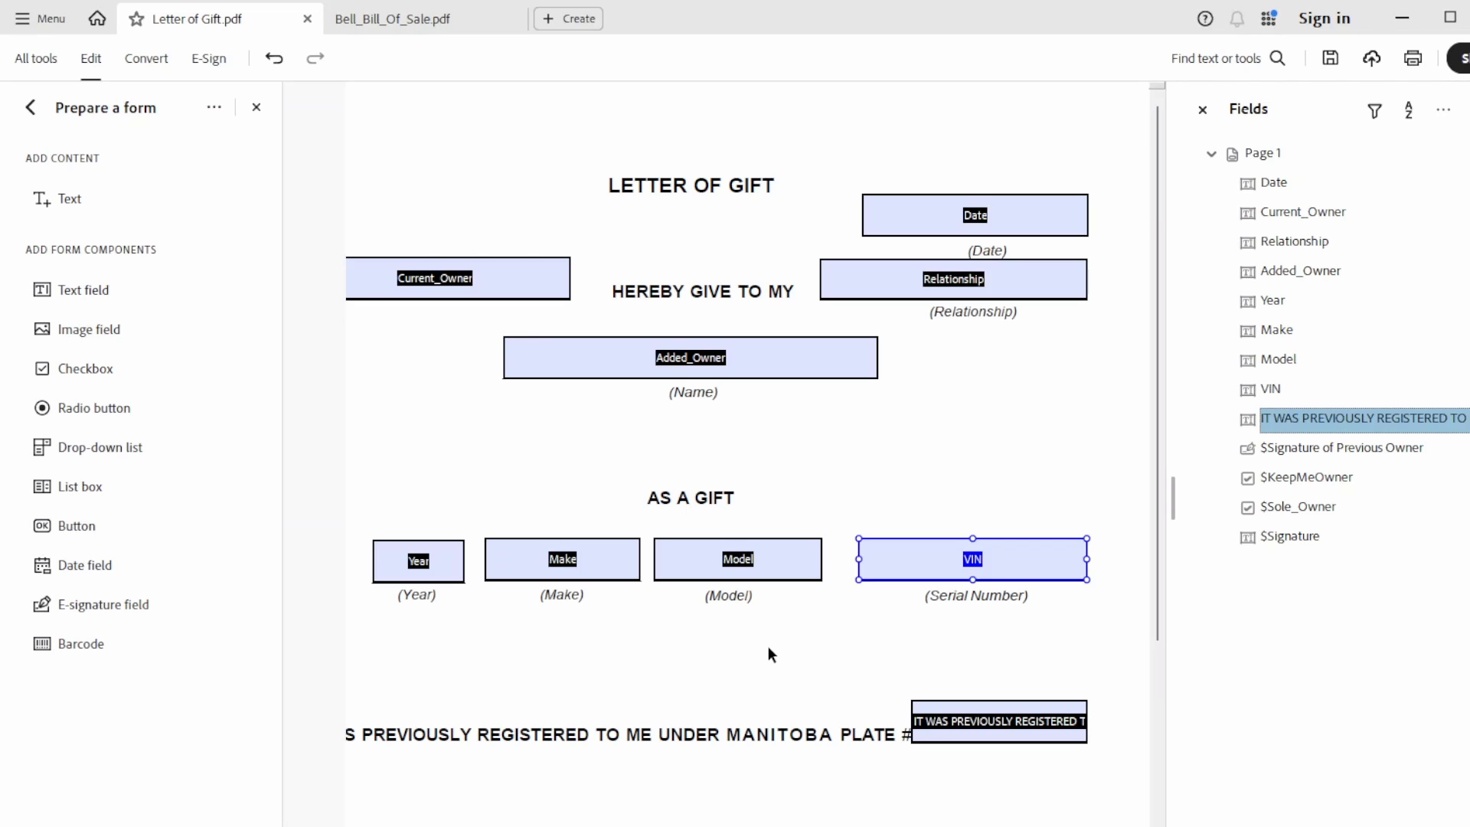
pyautogui.click(1330, 57)
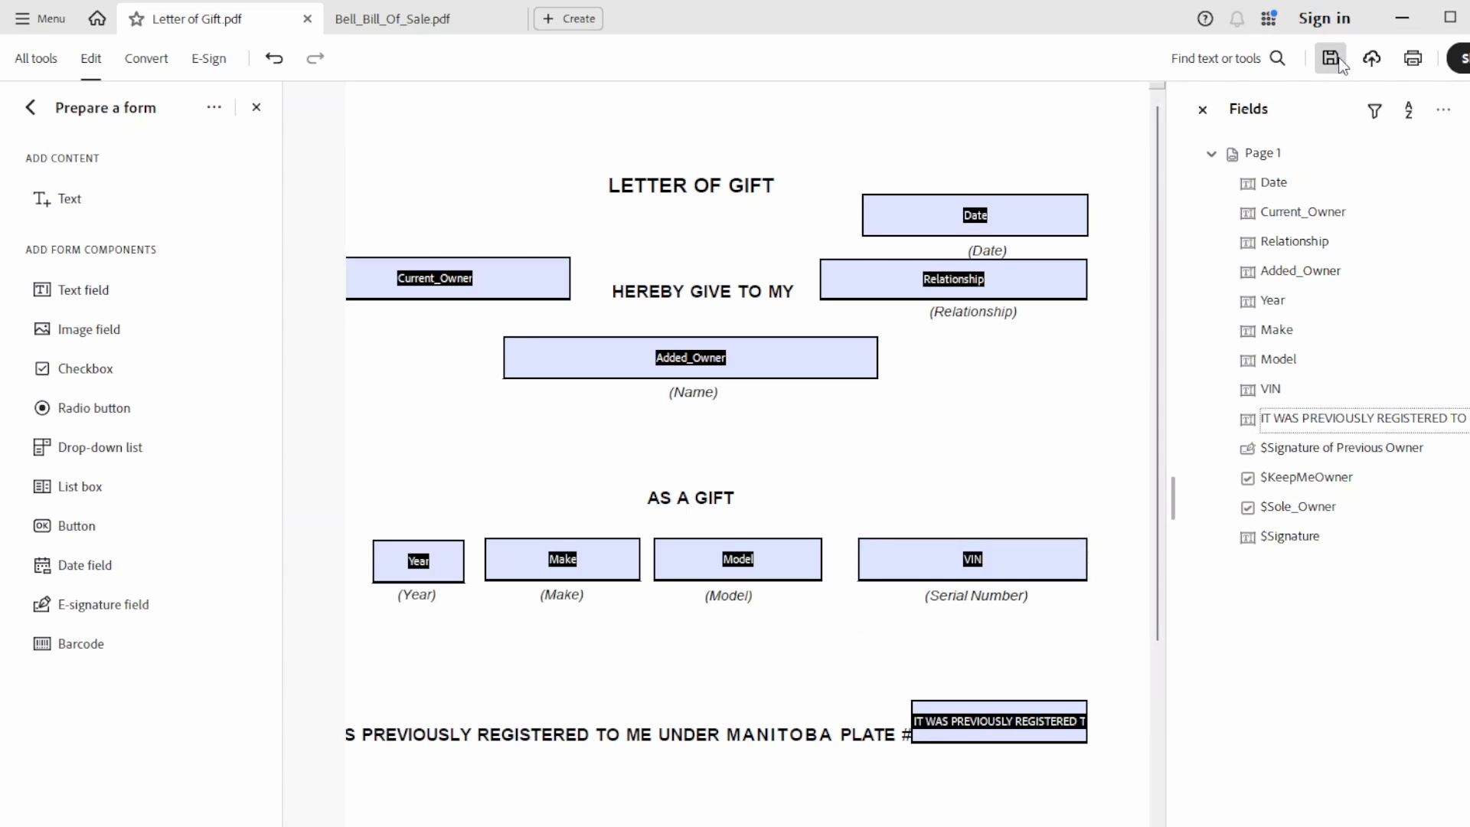